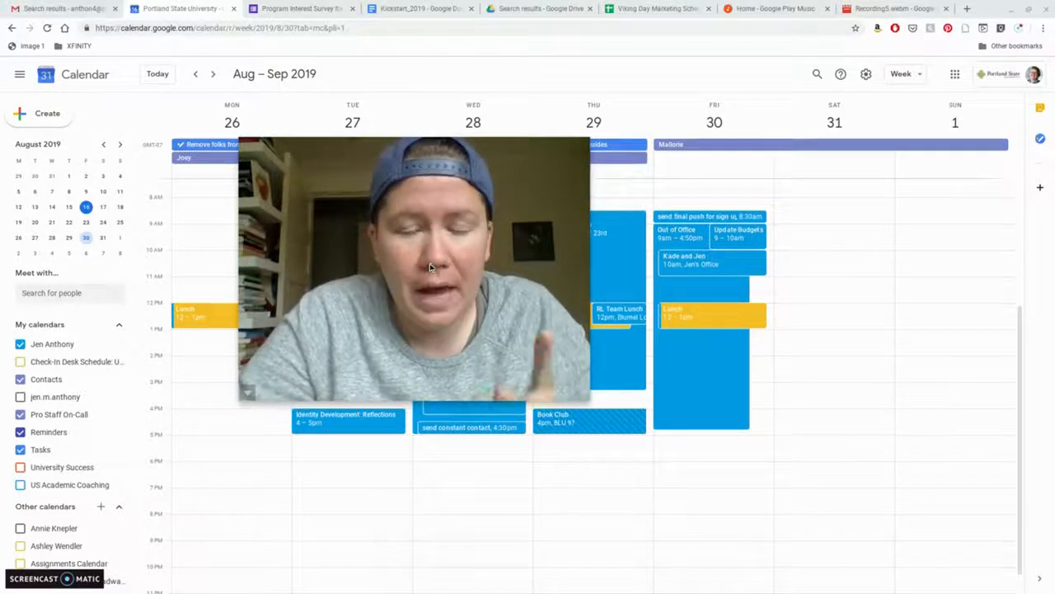
left_click(248, 393)
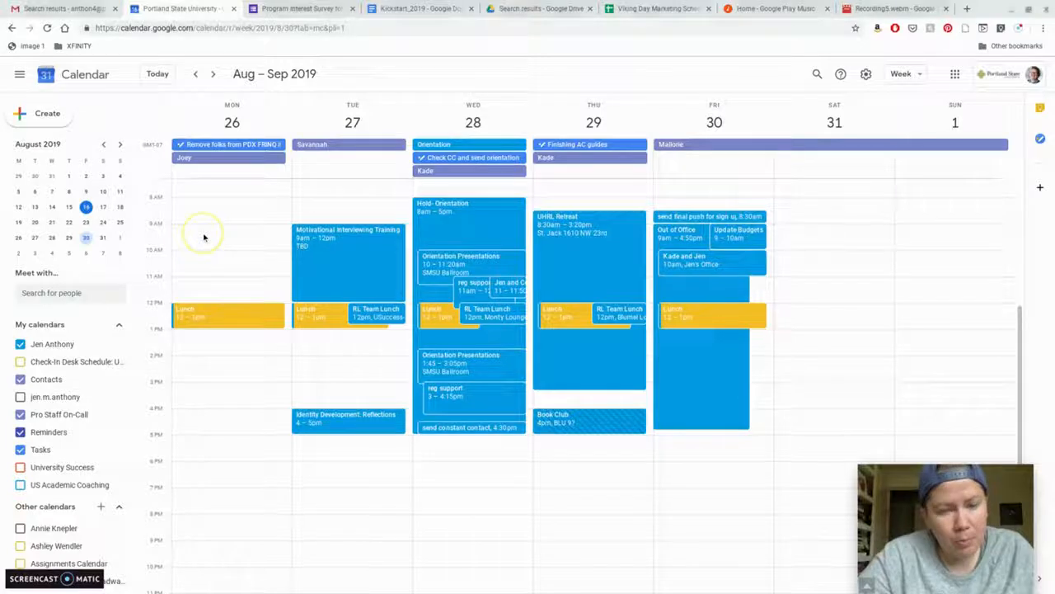
Step: Set up 30-minute appointment slots titled "Academic Coaching Meetings" on Monday, August 26, 2019, from 9:00am to 12:00pm
left_click_drag(202, 230, 197, 301)
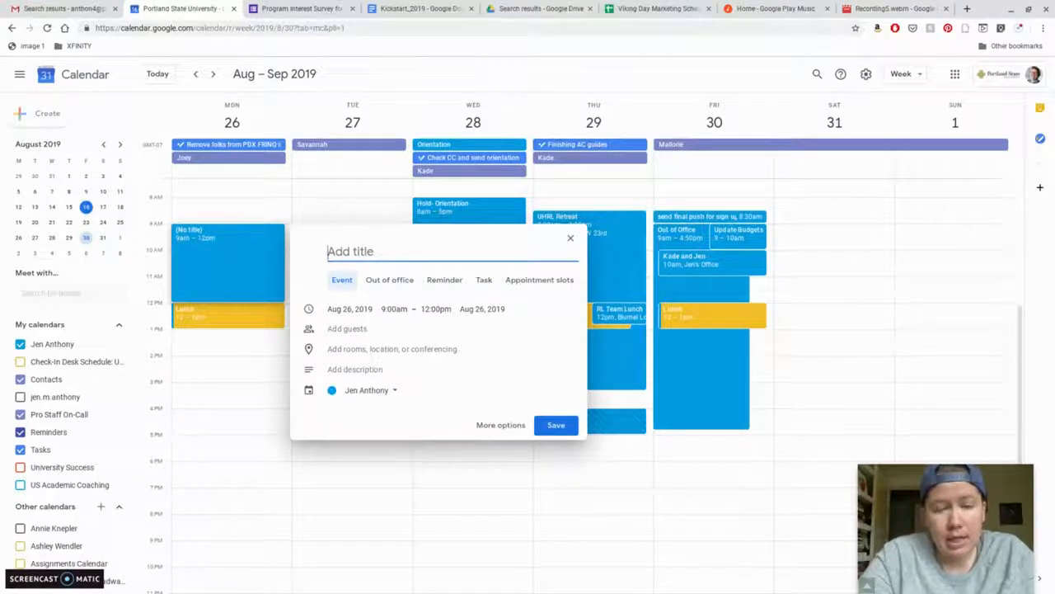
type("Academic ")
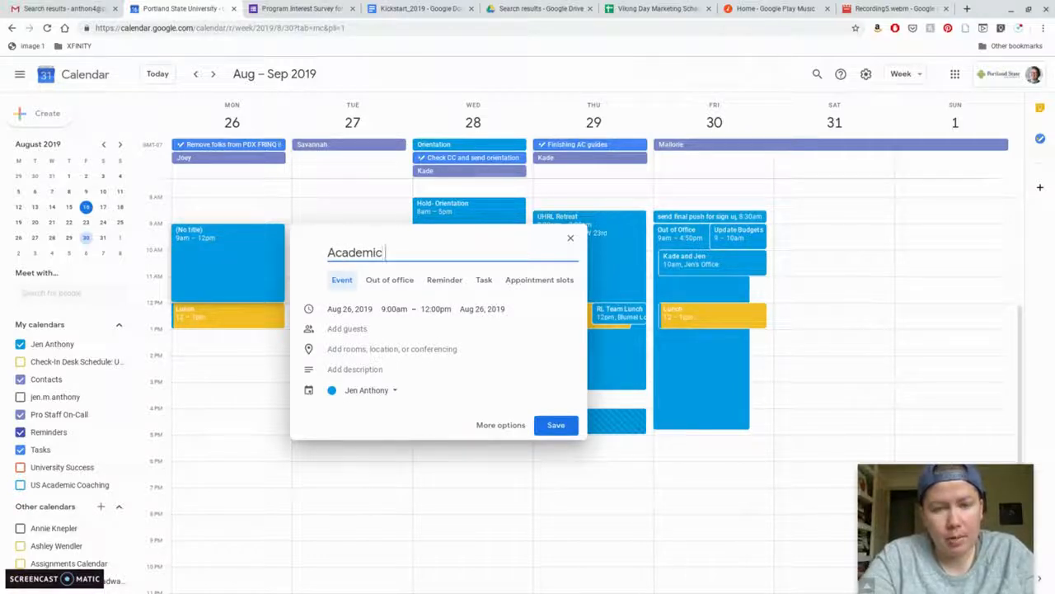
type("Coaching ")
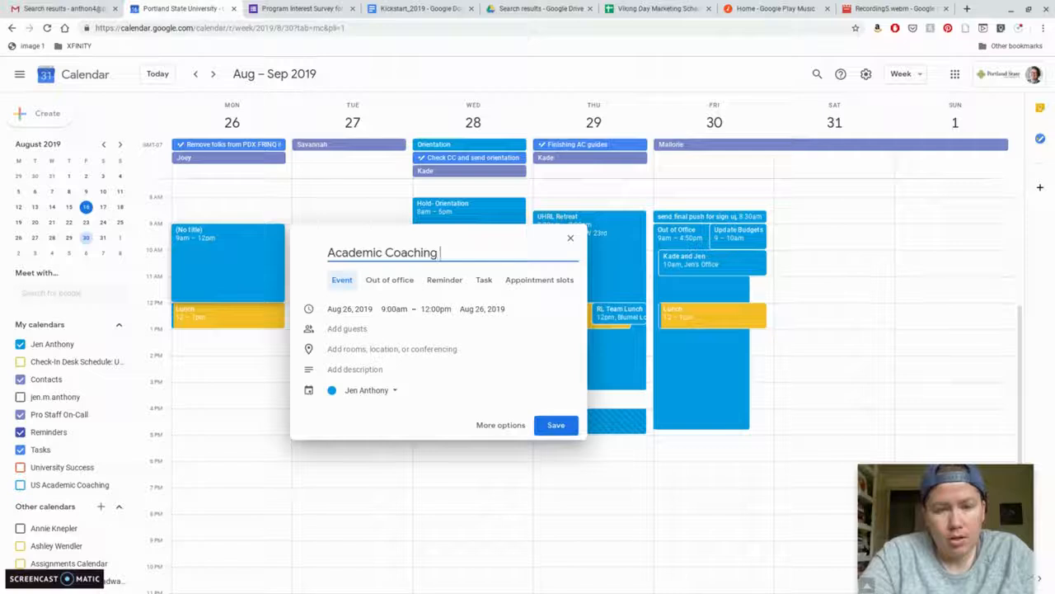
type("Meetings")
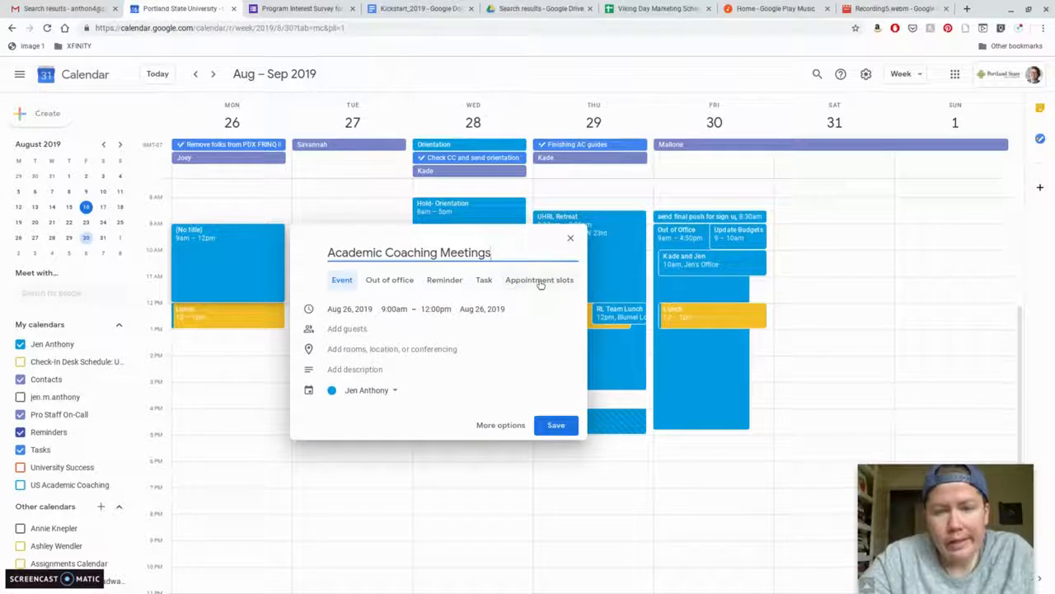
left_click(539, 281)
left_click(431, 334)
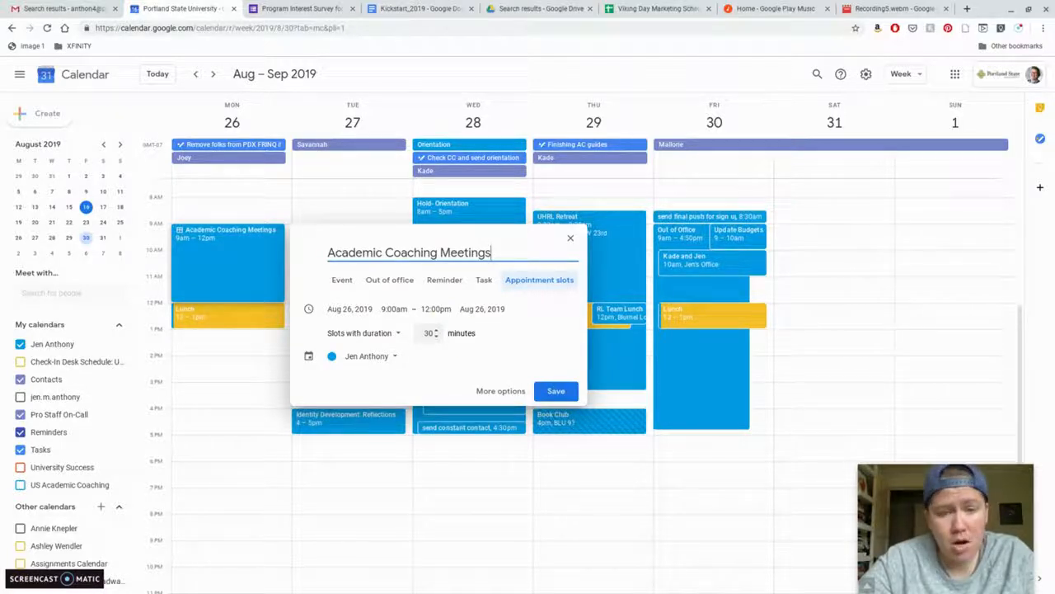
Step: From the full event details, open the calendar's appointment page in a new browser tab and save the appointment slots
left_click(501, 391)
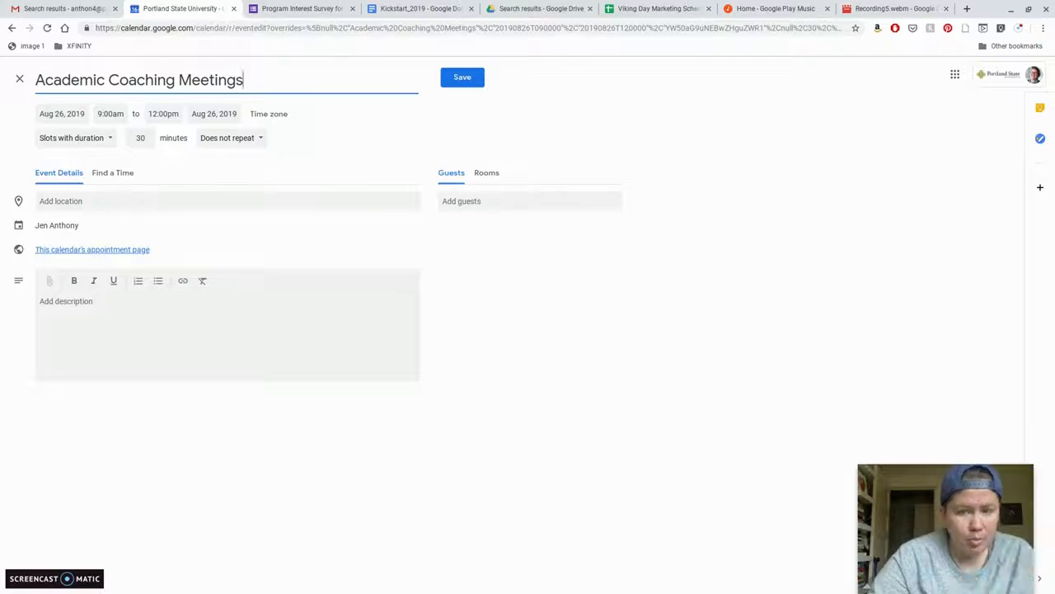
right_click(99, 251)
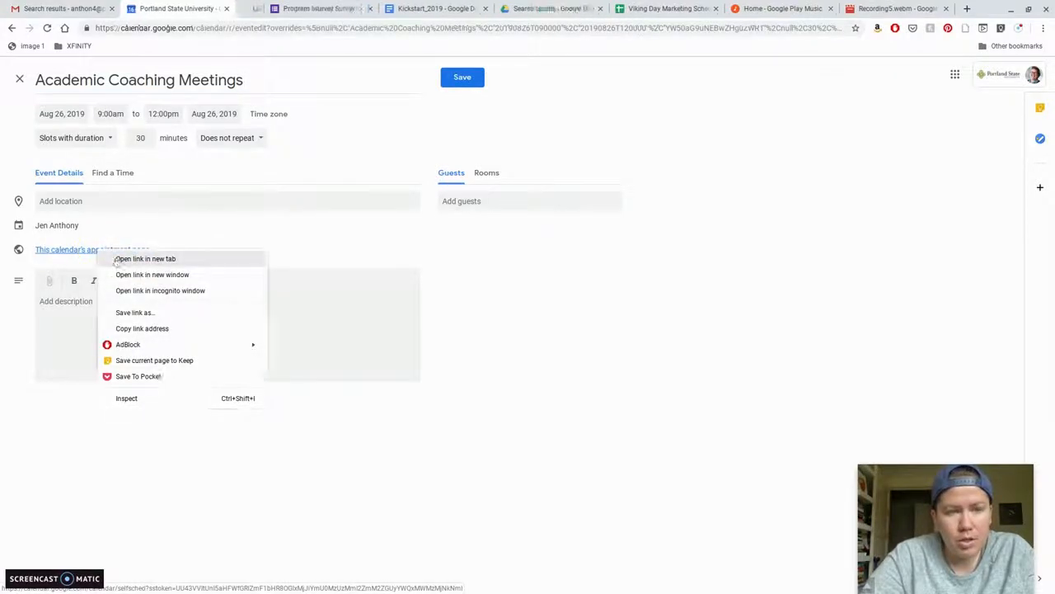
left_click(117, 259)
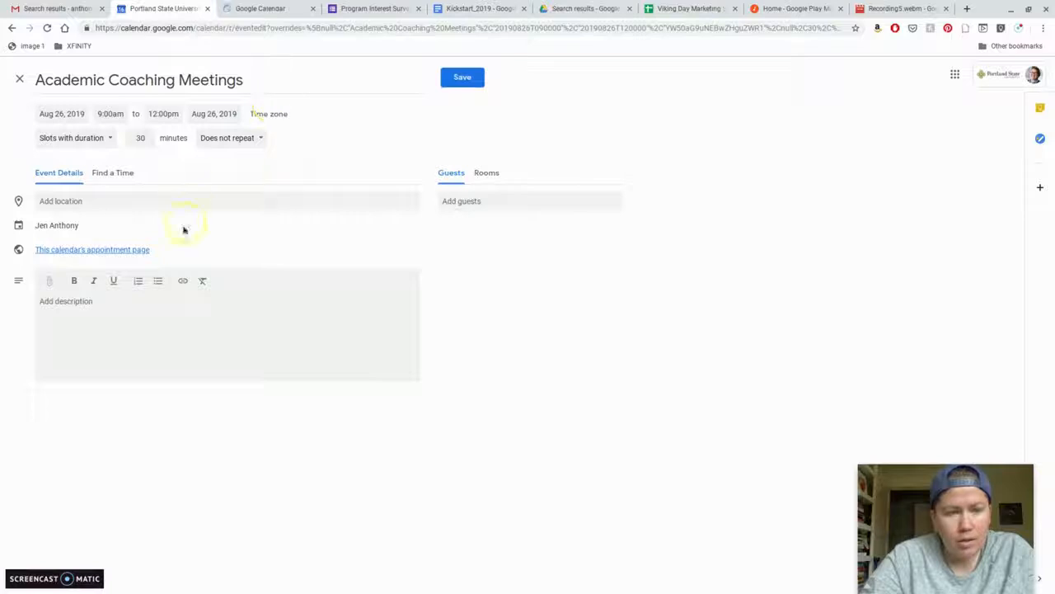
left_click(473, 78)
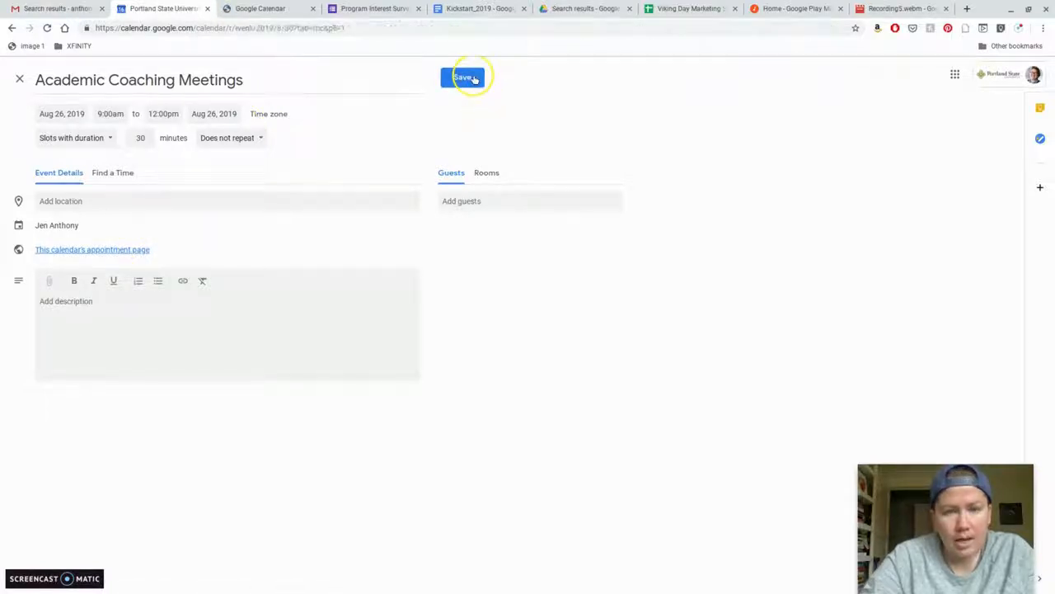
Step: On the appointment page, book the Monday, August 26, 9:00am – 9:30am Academic Coaching Meetings slot, leaving location and description blank
left_click(258, 11)
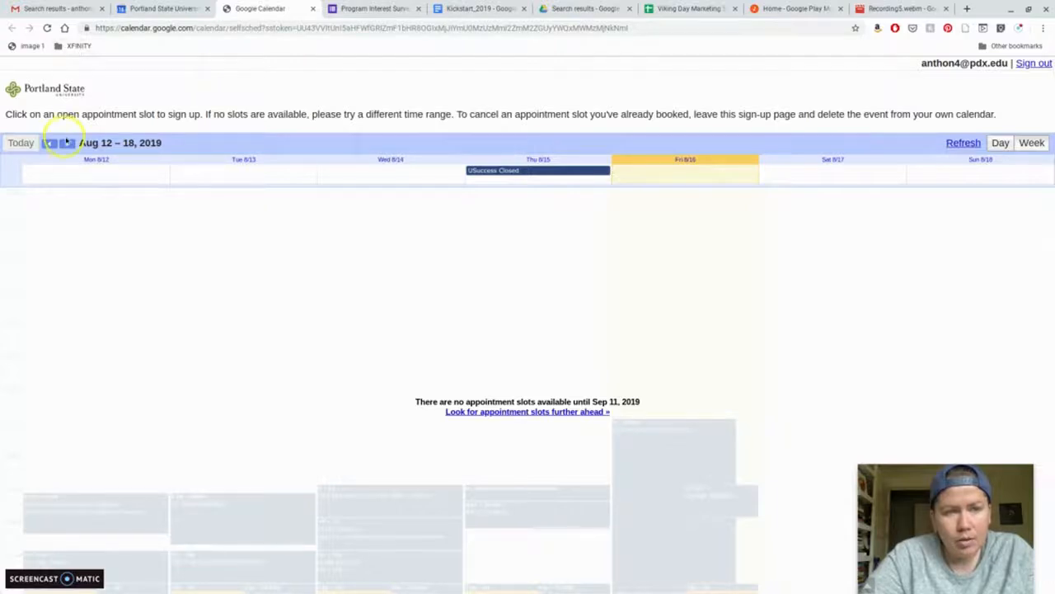
left_click(67, 143)
left_click(66, 144)
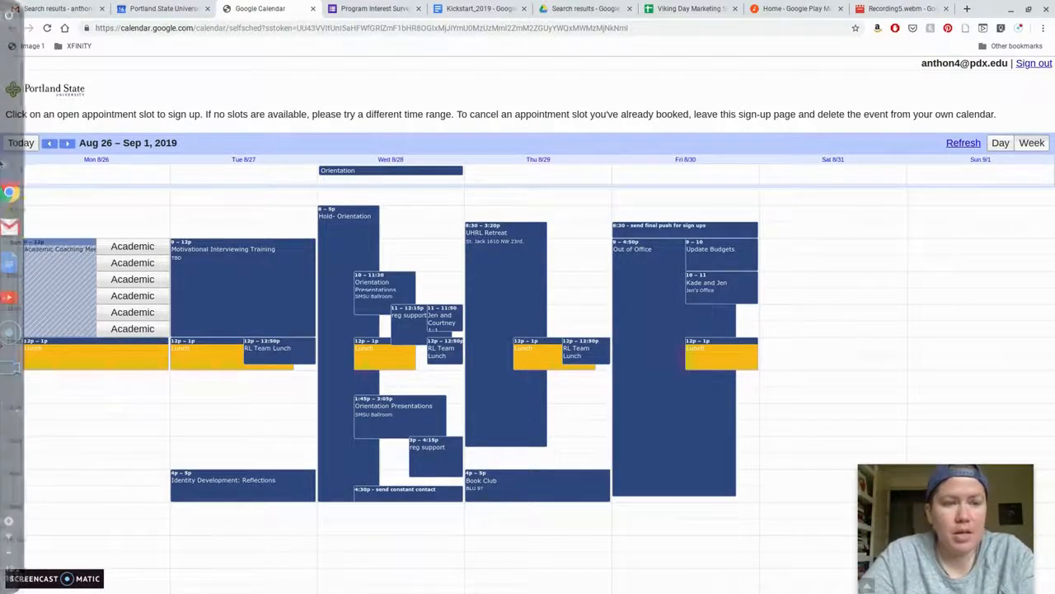
left_click(310, 216)
left_click(152, 246)
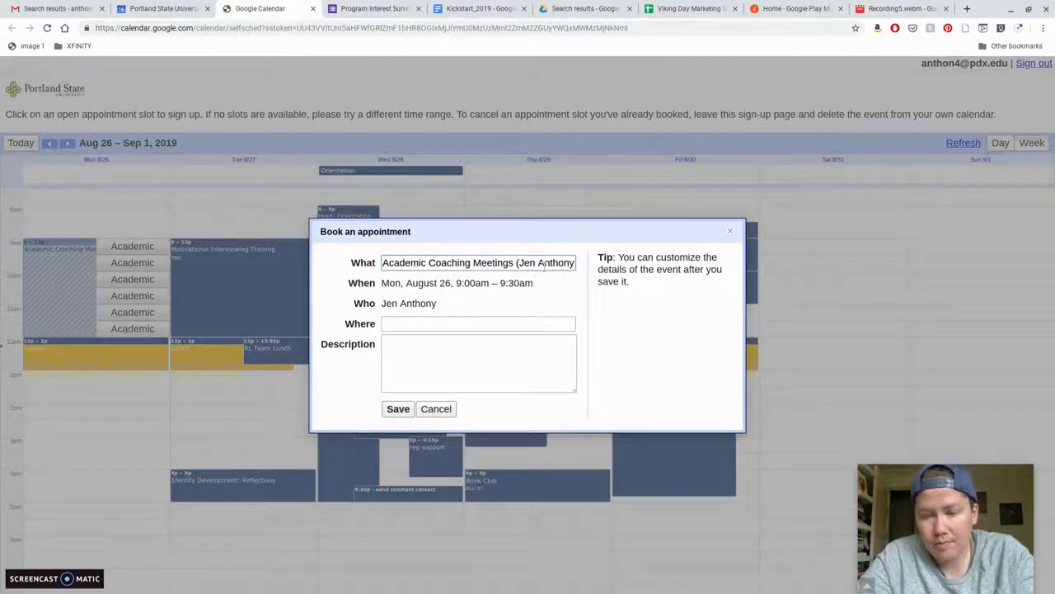
left_click(451, 324)
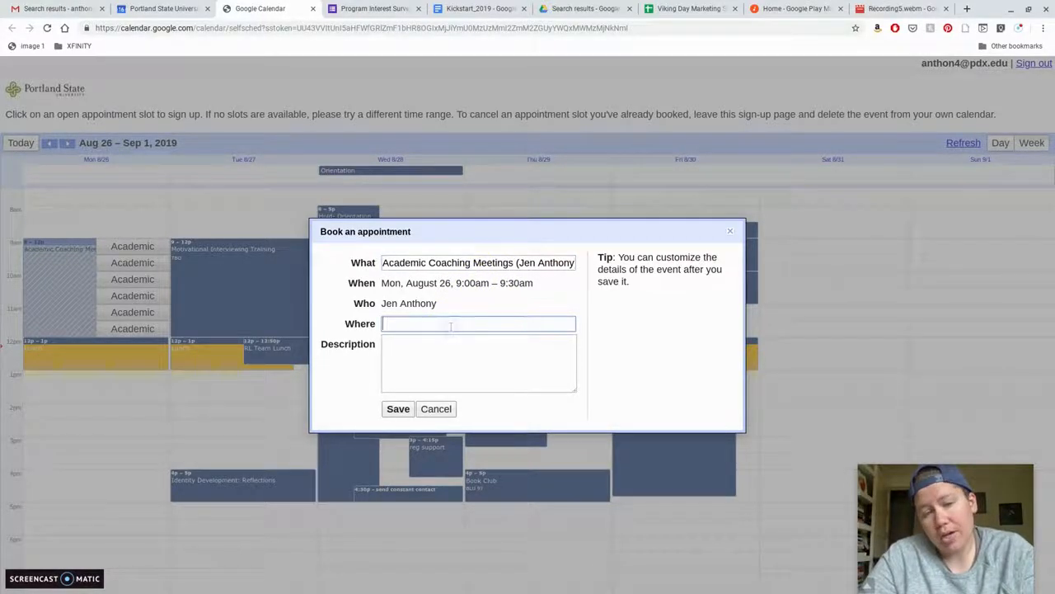
left_click(441, 350)
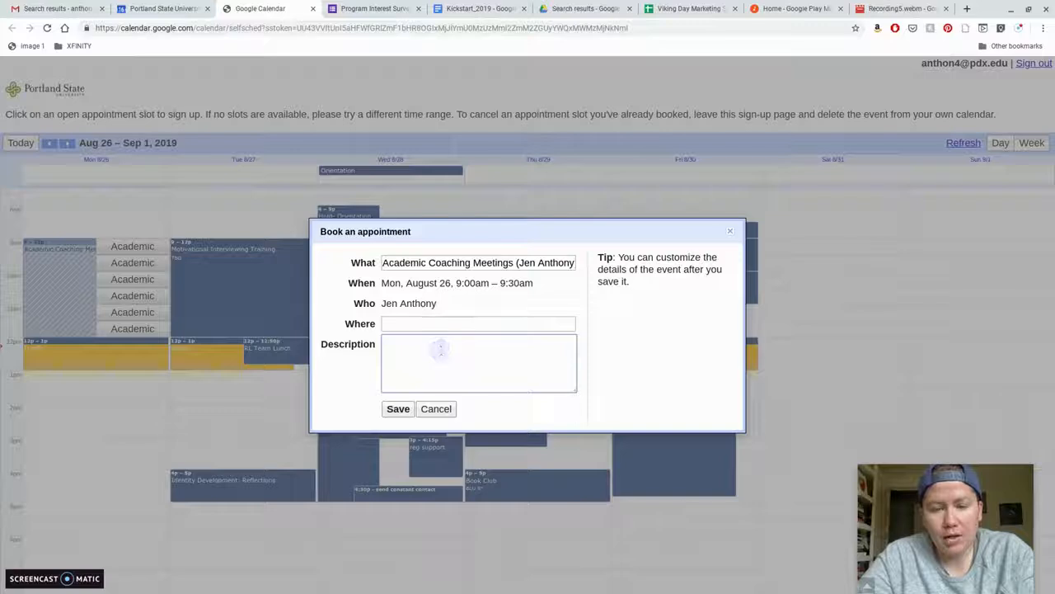
left_click(396, 410)
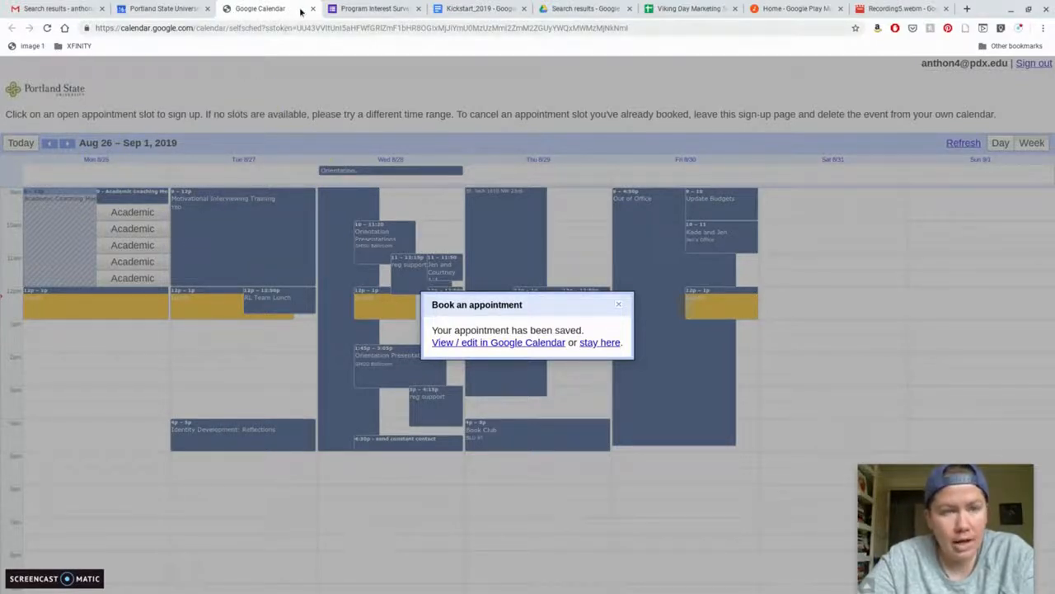
Step: Back in the main calendar, start a detailed event titled "Music 111" on Monday, August 26, 2019, from 8:00am to 10:00am
left_click(176, 9)
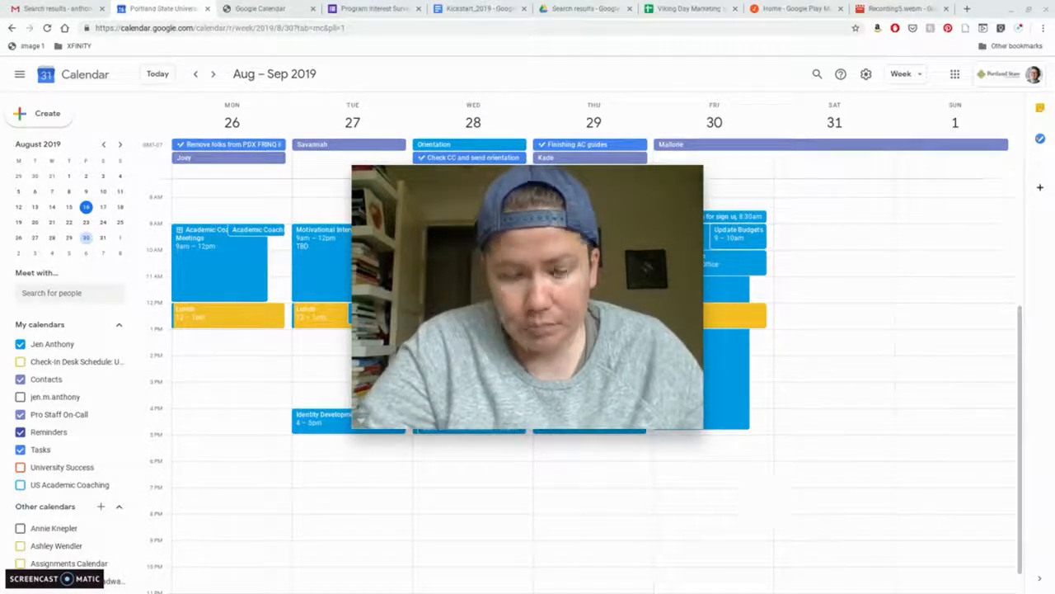
left_click(364, 422)
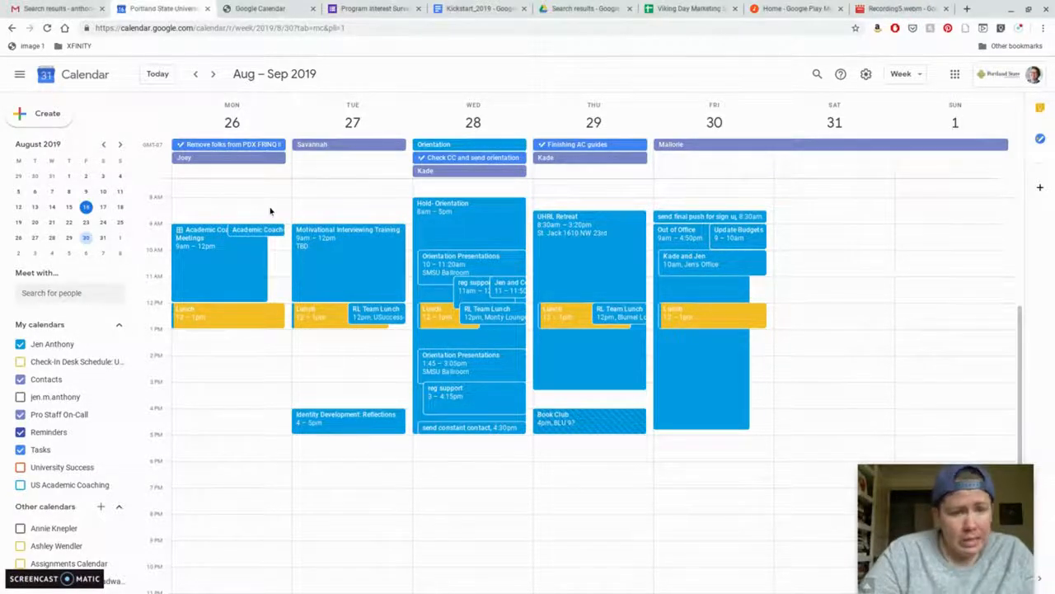
left_click_drag(270, 204, 268, 245)
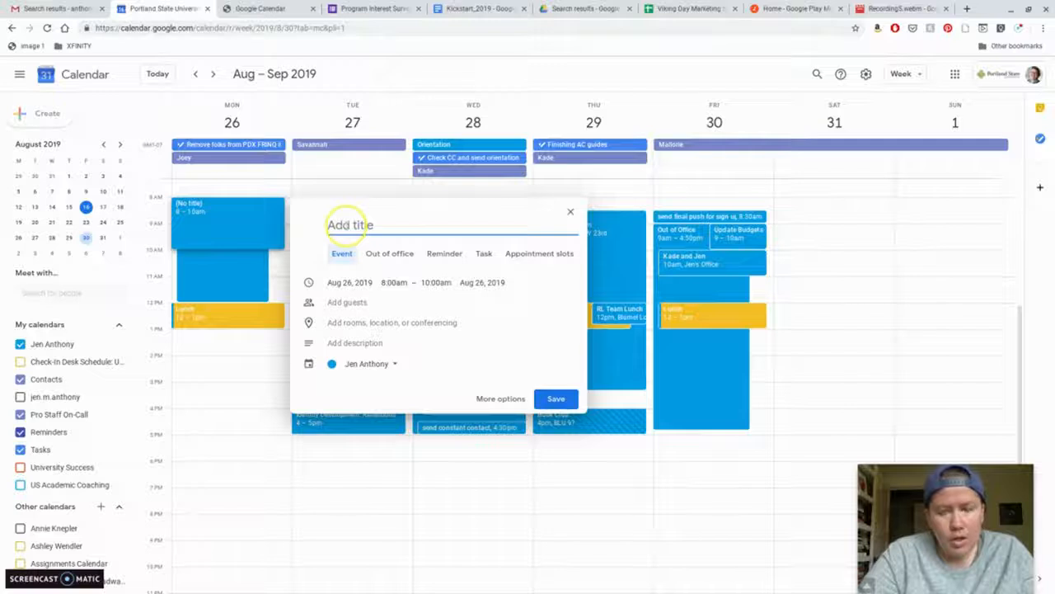
left_click(500, 400)
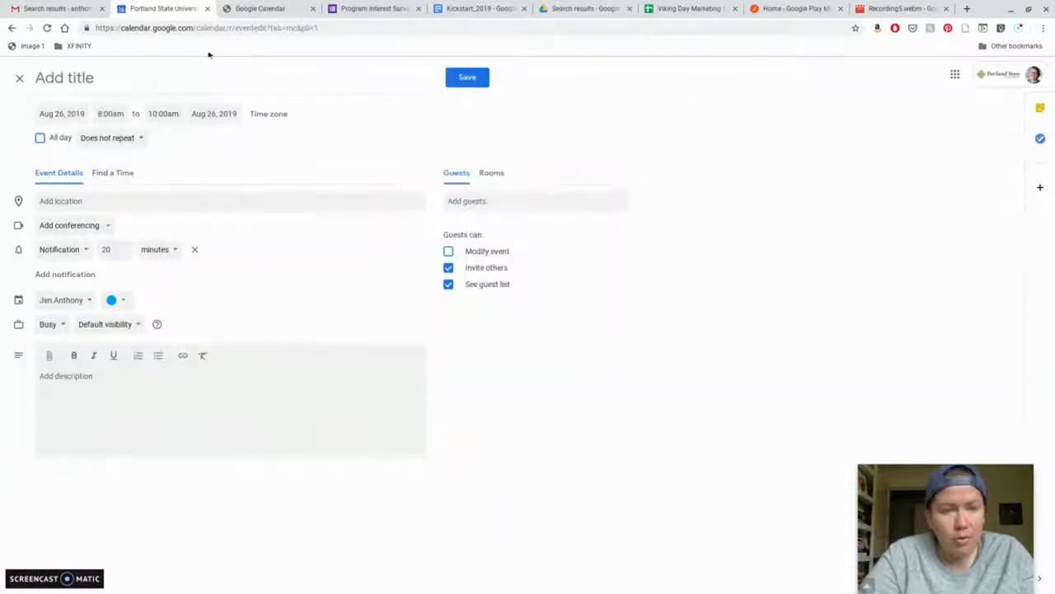
left_click(193, 78)
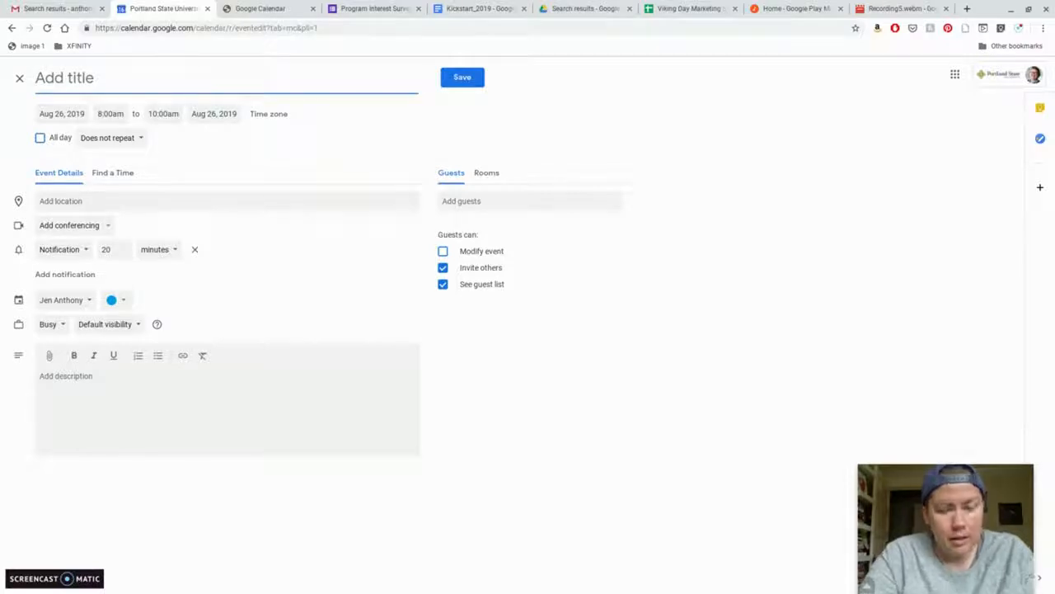
type("Music ")
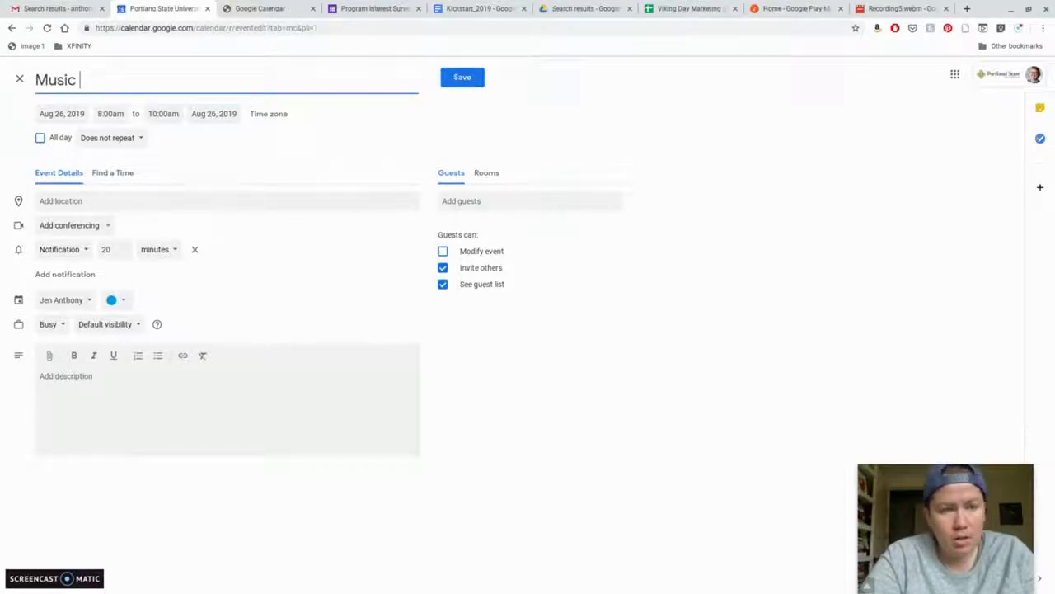
type("111")
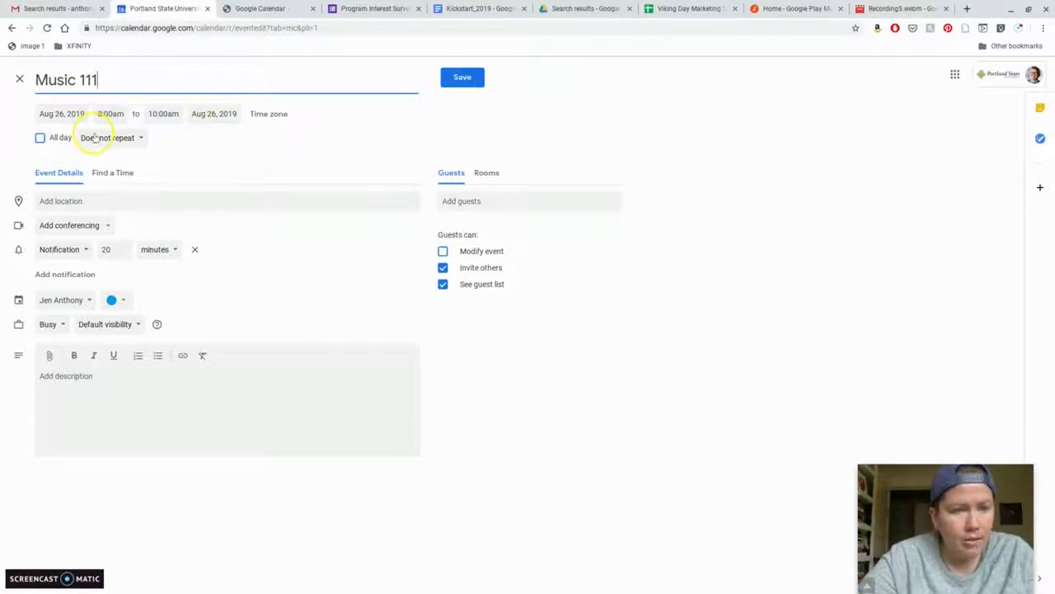
Step: Set a custom recurrence for Music 111: every week on Monday, Wednesday and Thursday, ending on Dec 13, 2019
left_click(93, 138)
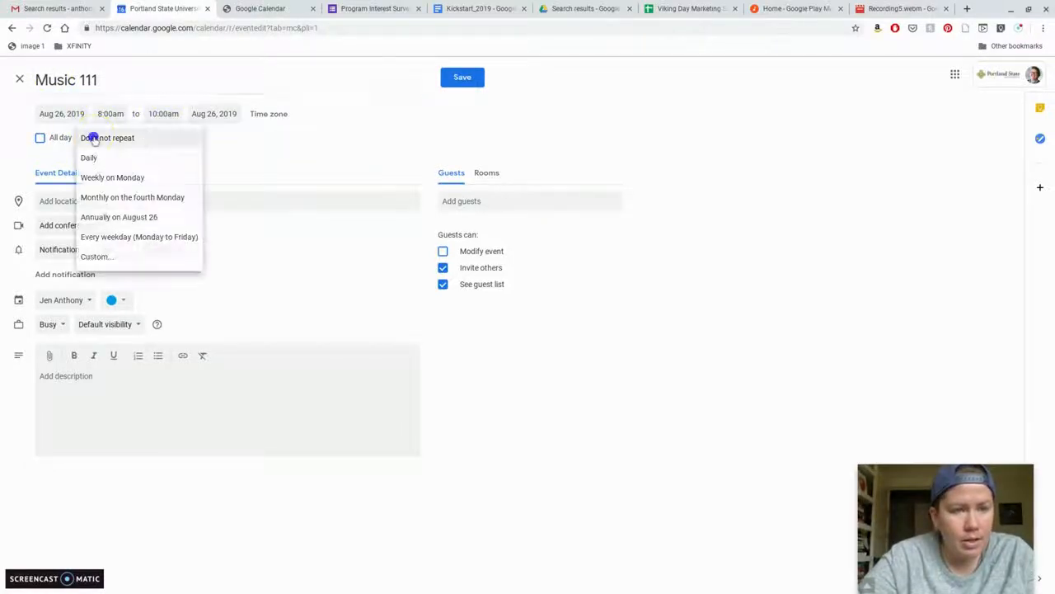
left_click(96, 257)
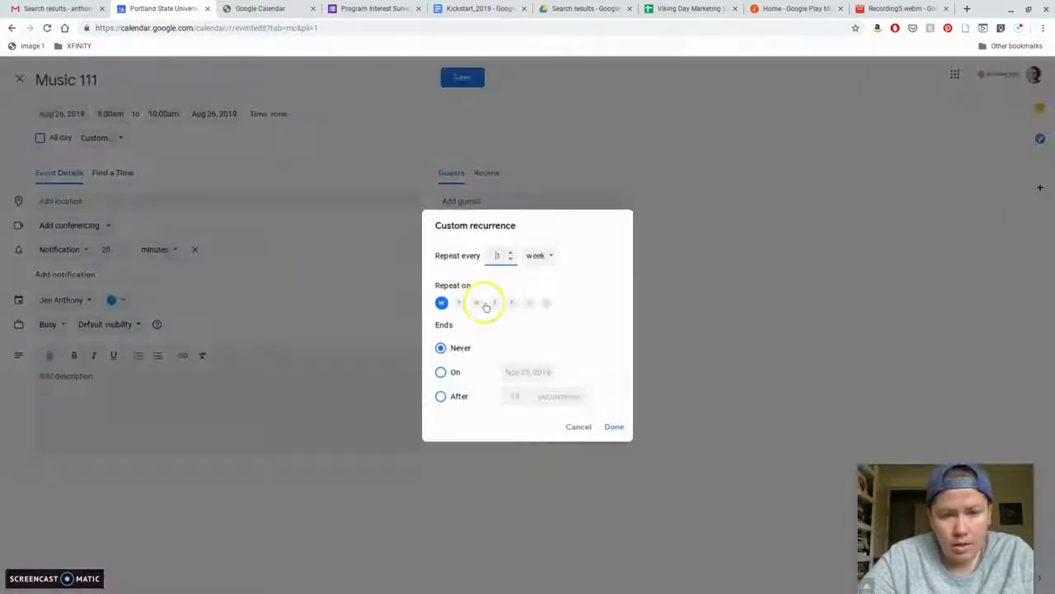
left_click(477, 303)
left_click(494, 304)
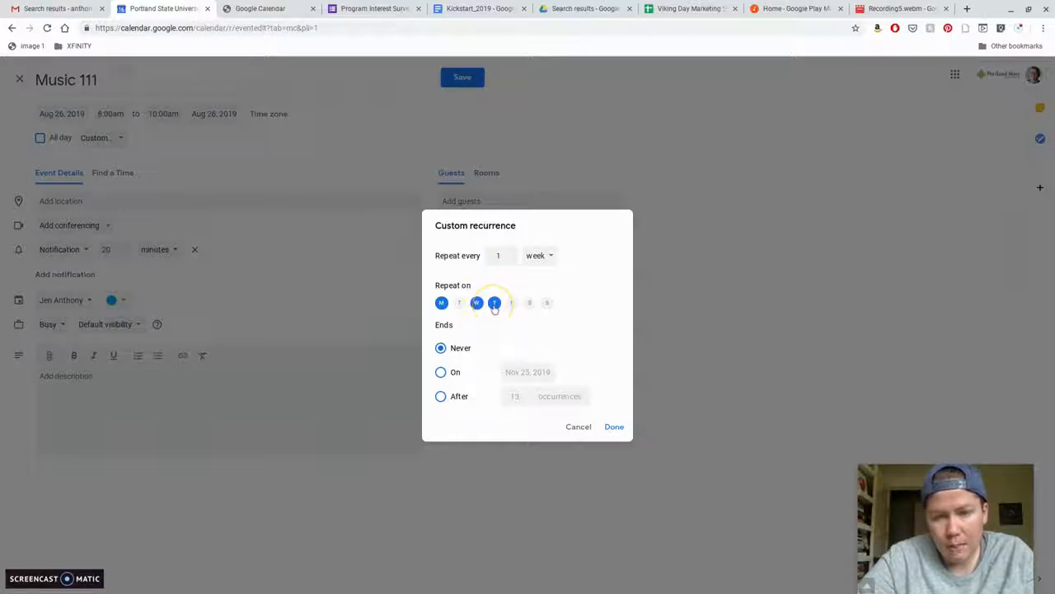
left_click(441, 397)
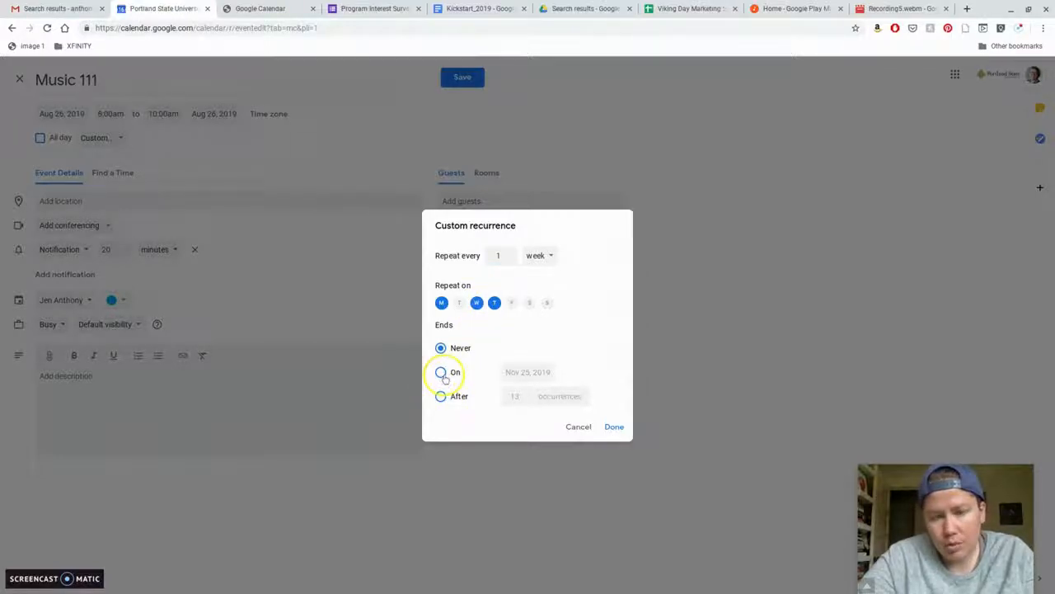
left_click(441, 372)
left_click(540, 371)
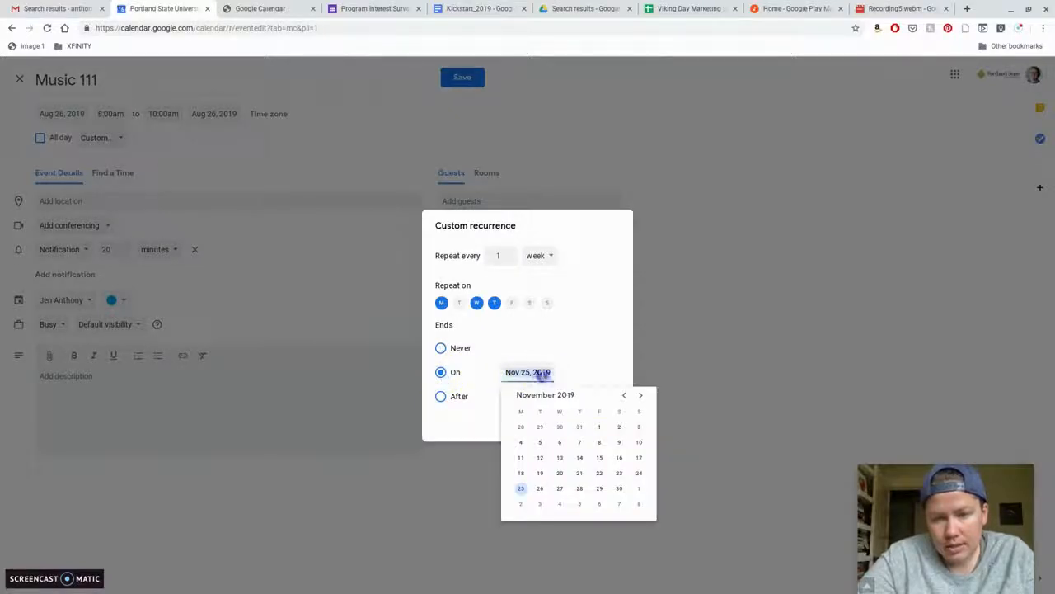
left_click(641, 397)
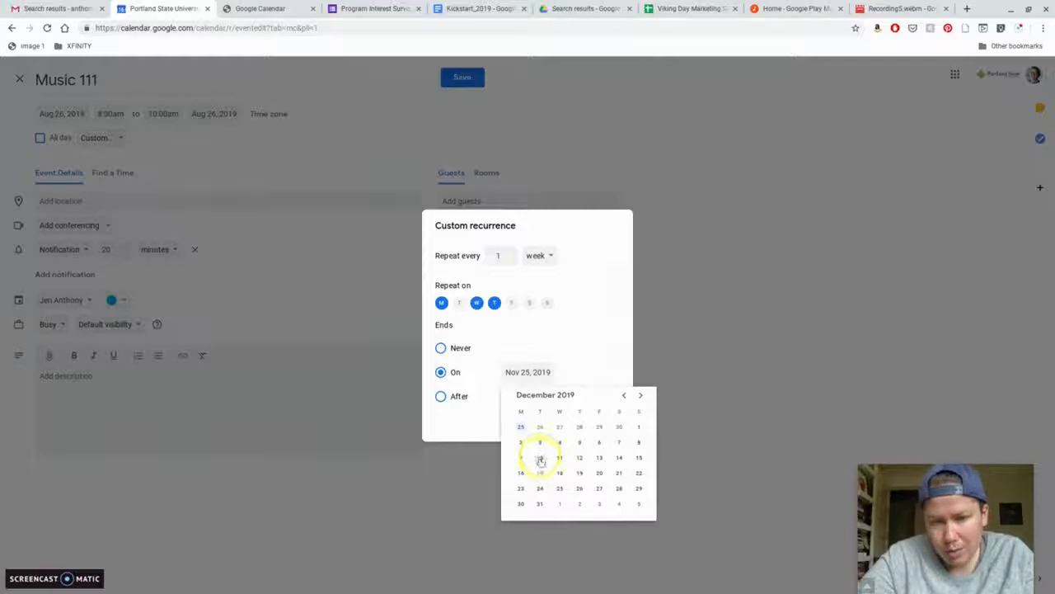
left_click(598, 459)
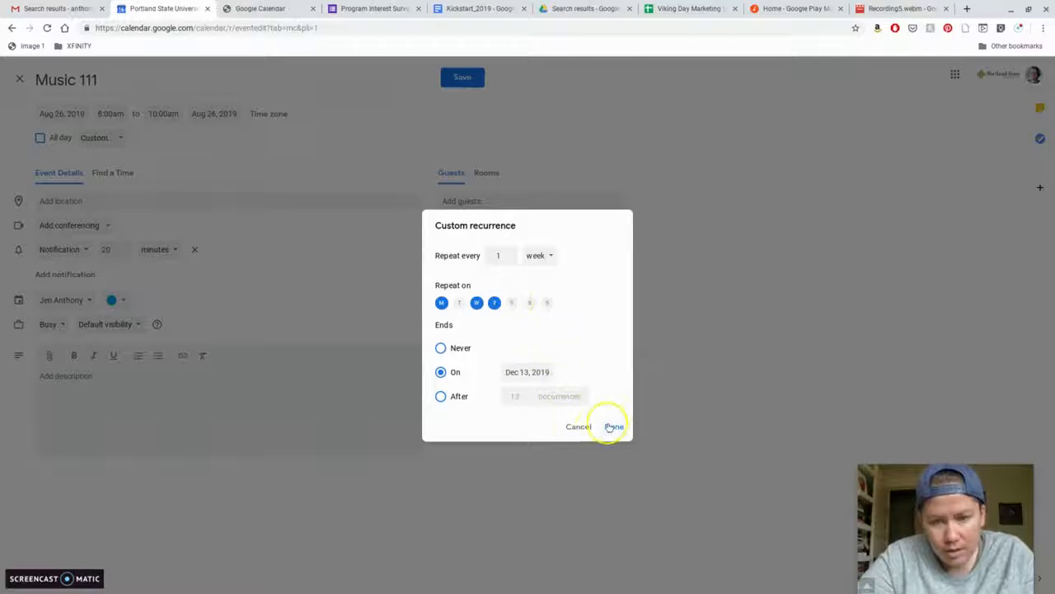
left_click(611, 426)
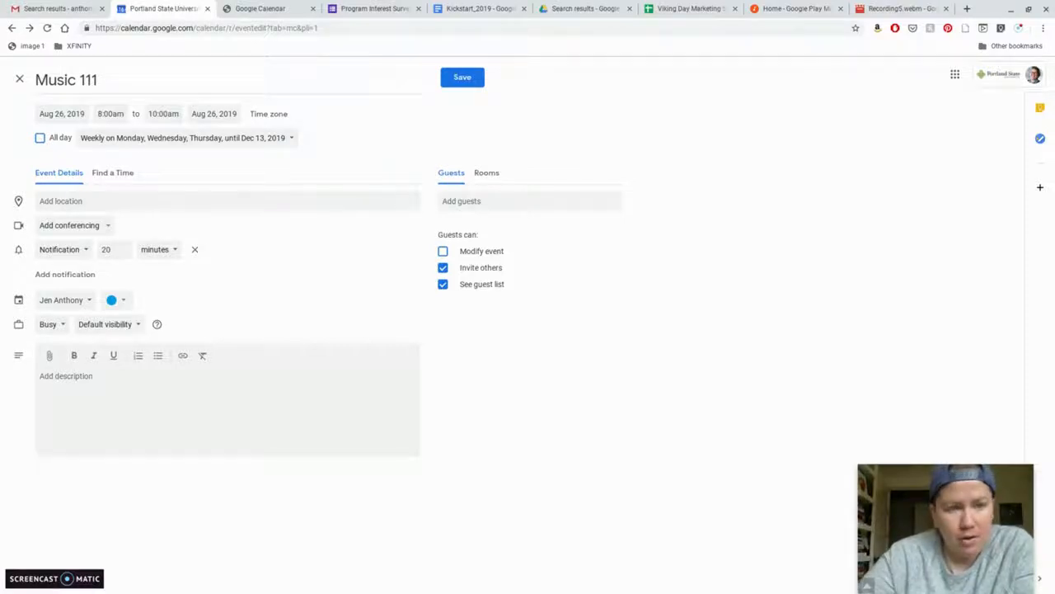
Step: Colour the Music 111 event orange and check the notification type and time-unit options, keeping a notification 20 minutes before
left_click(116, 300)
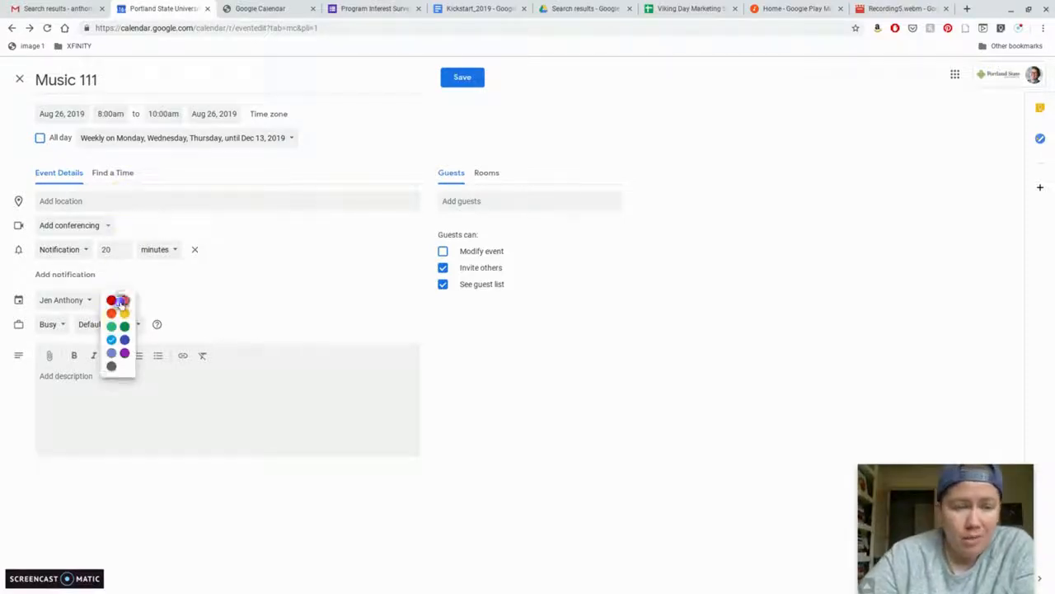
left_click(111, 314)
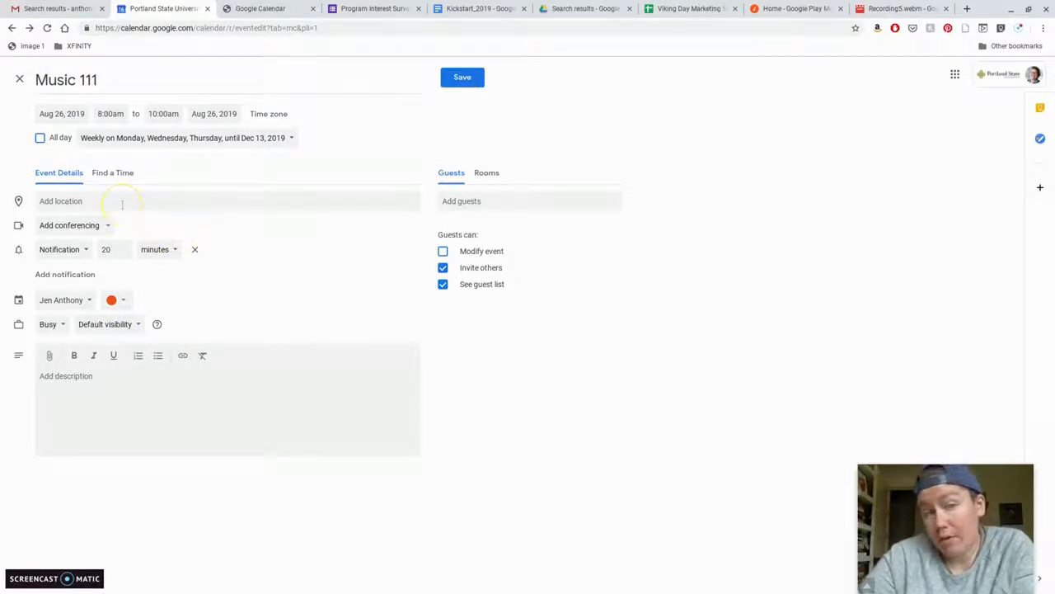
left_click(87, 256)
left_click(70, 255)
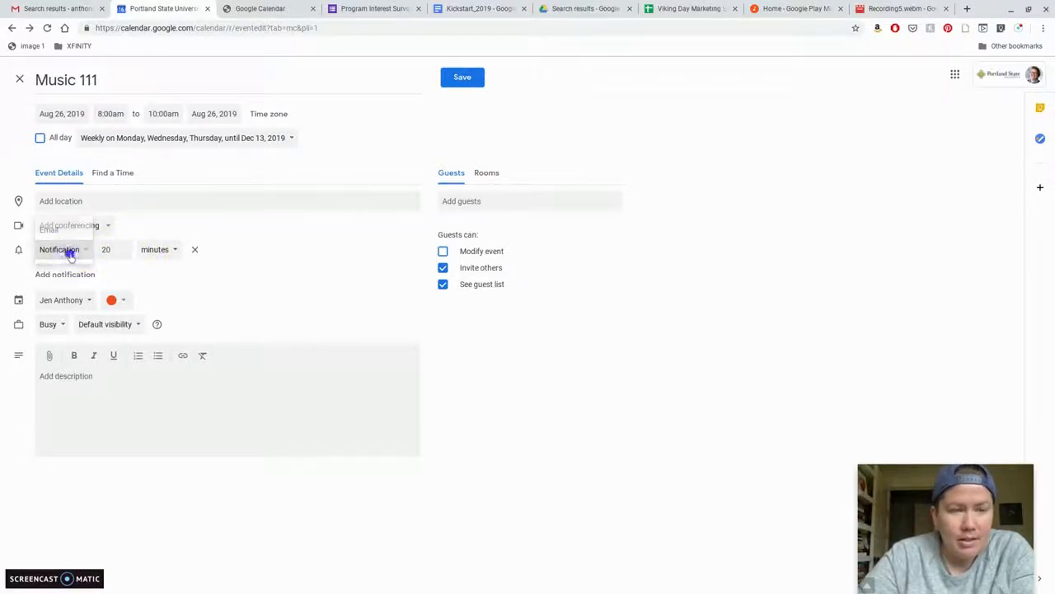
left_click(150, 253)
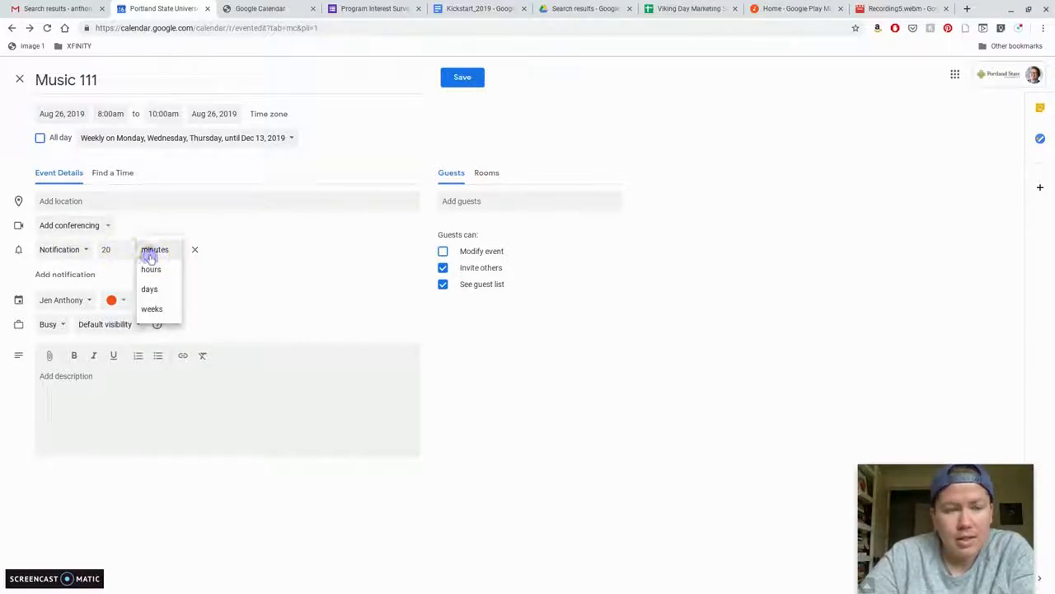
left_click(156, 273)
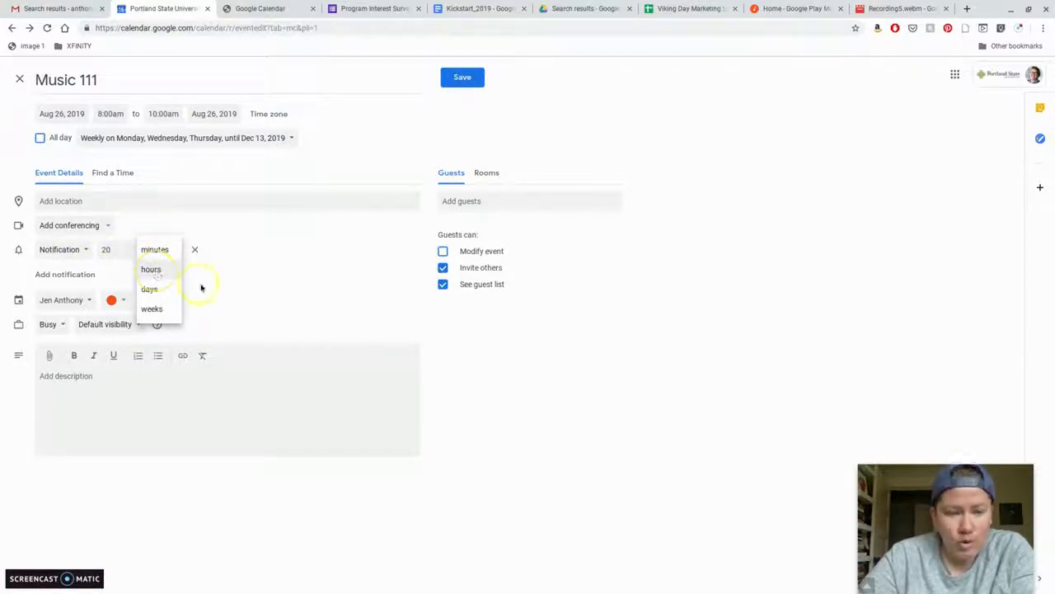
left_click(228, 294)
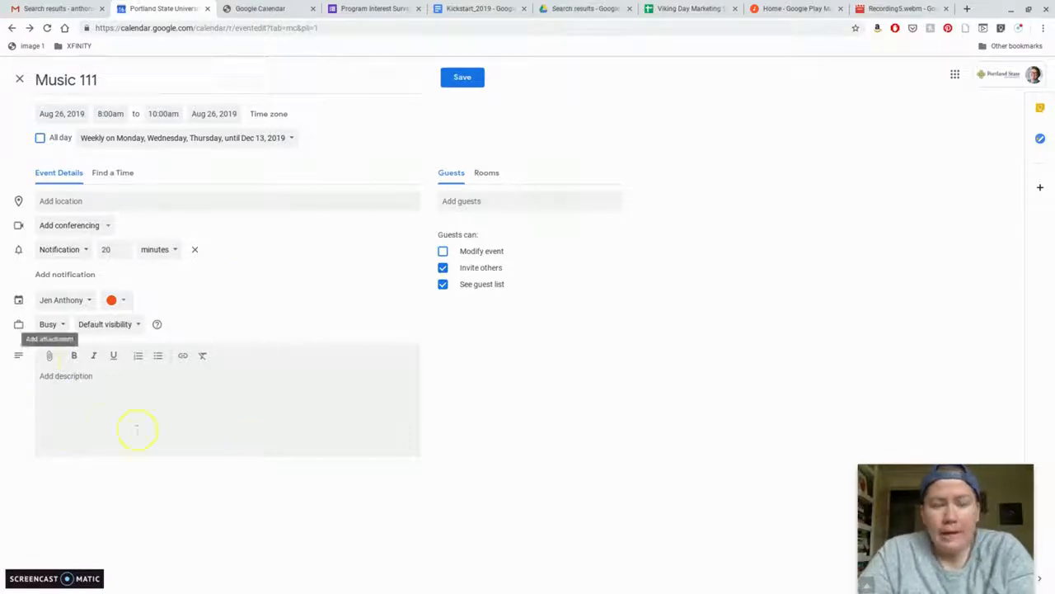
Step: Save the Music 111 event with a blank description and check its repetition in the following weeks
left_click(55, 387)
left_click(67, 385)
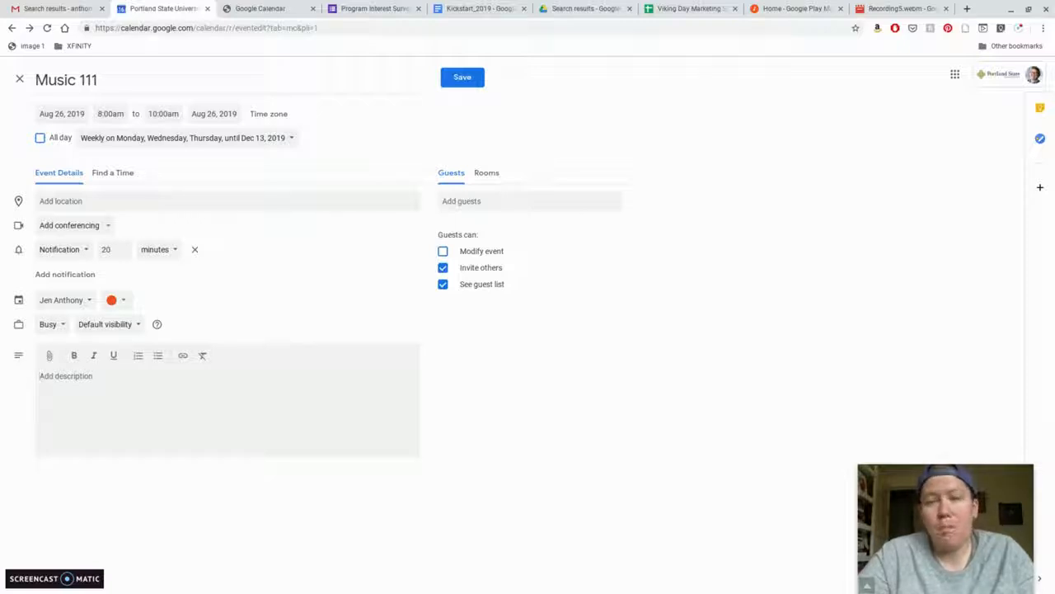
left_click(459, 78)
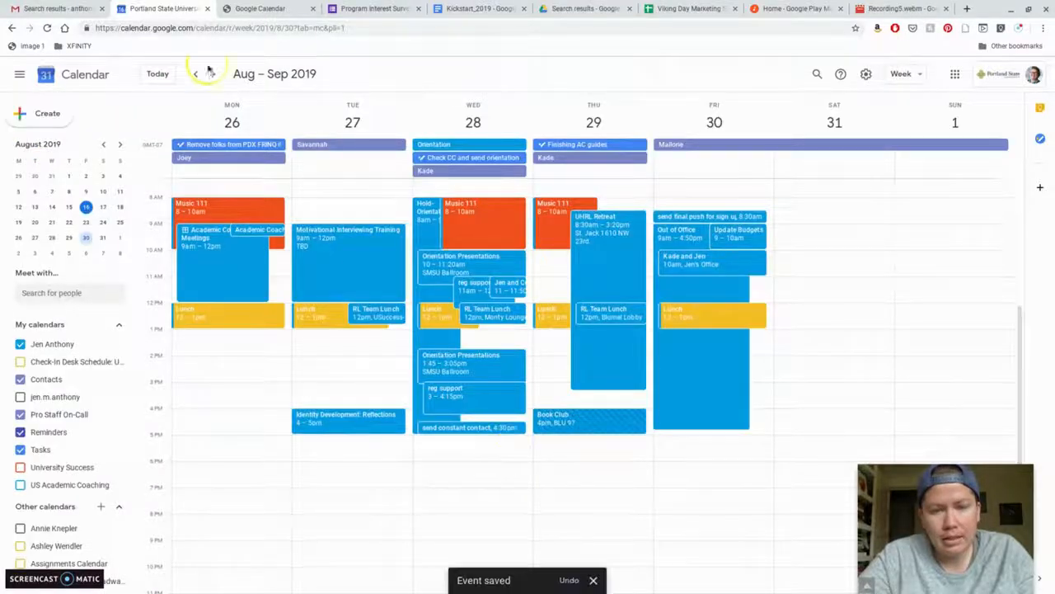
left_click(211, 74)
left_click(211, 74)
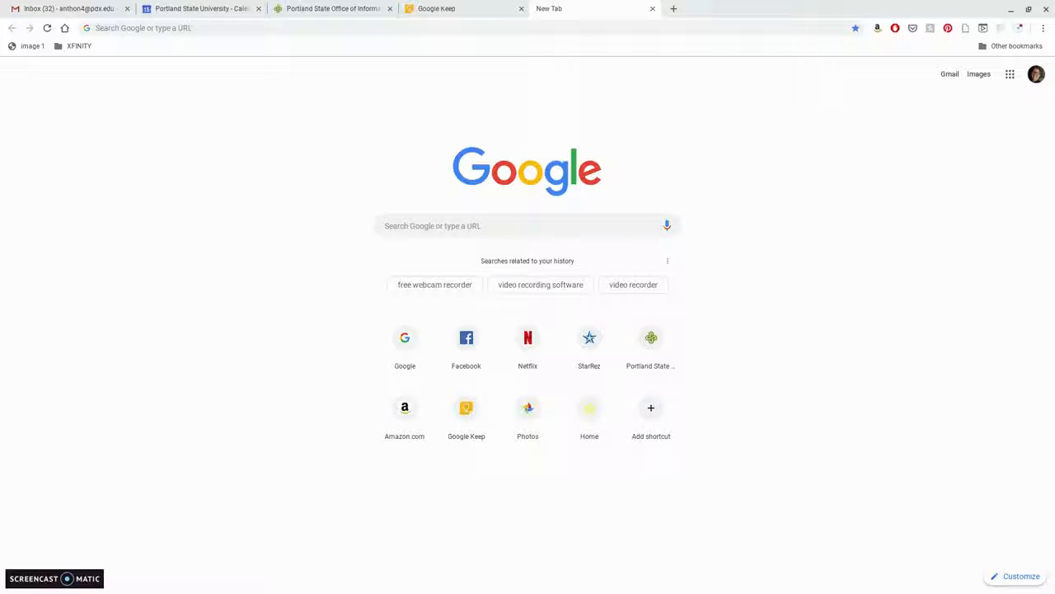
Step: Open Google Keep from the Google apps list and close the duplicate Keep tab
left_click(1008, 76)
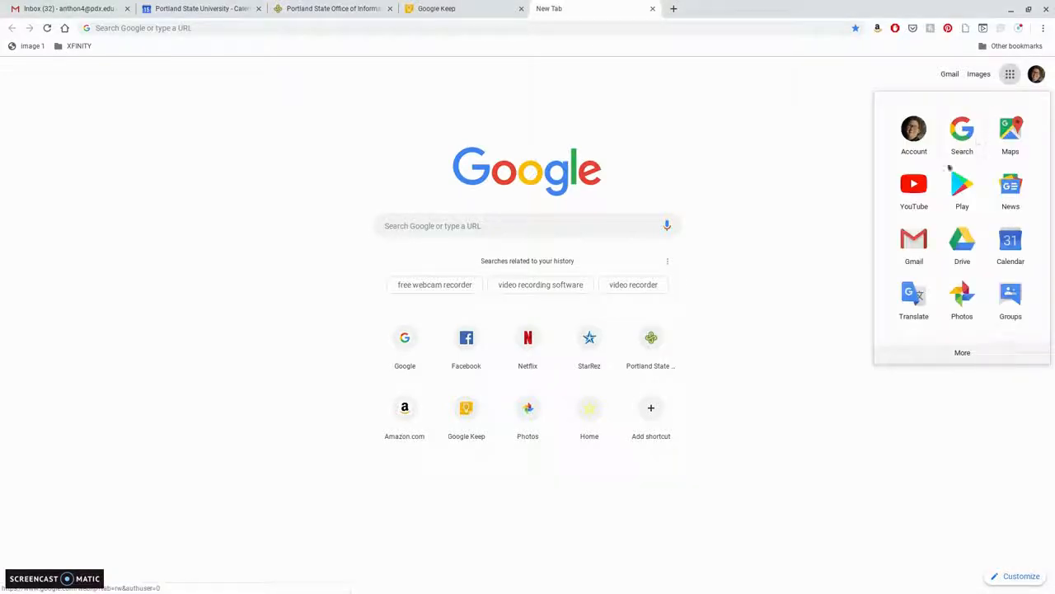
scroll(946, 170, "down", 5)
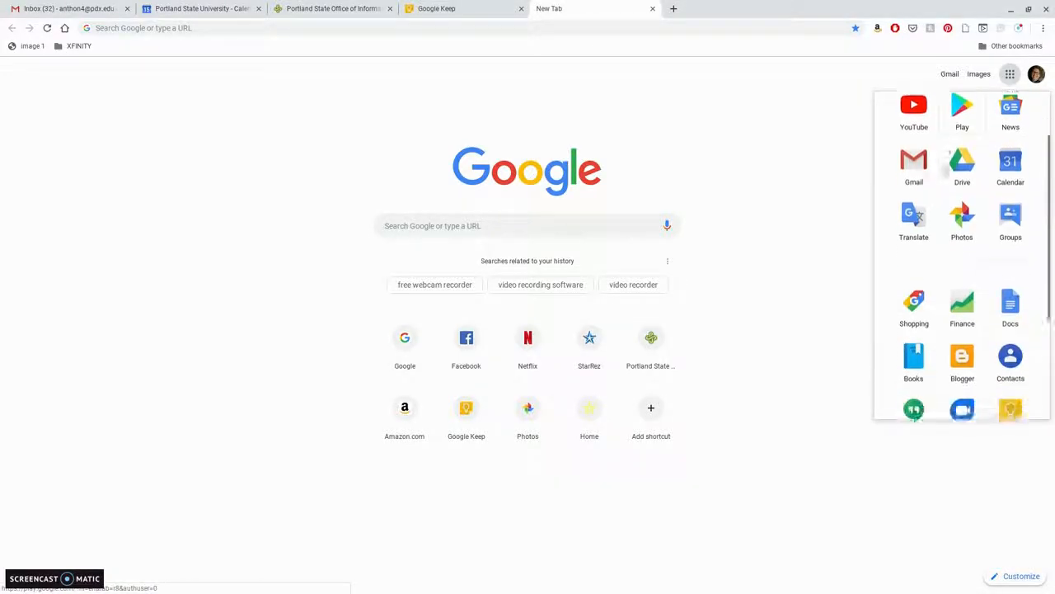
scroll(996, 233, "down", 2)
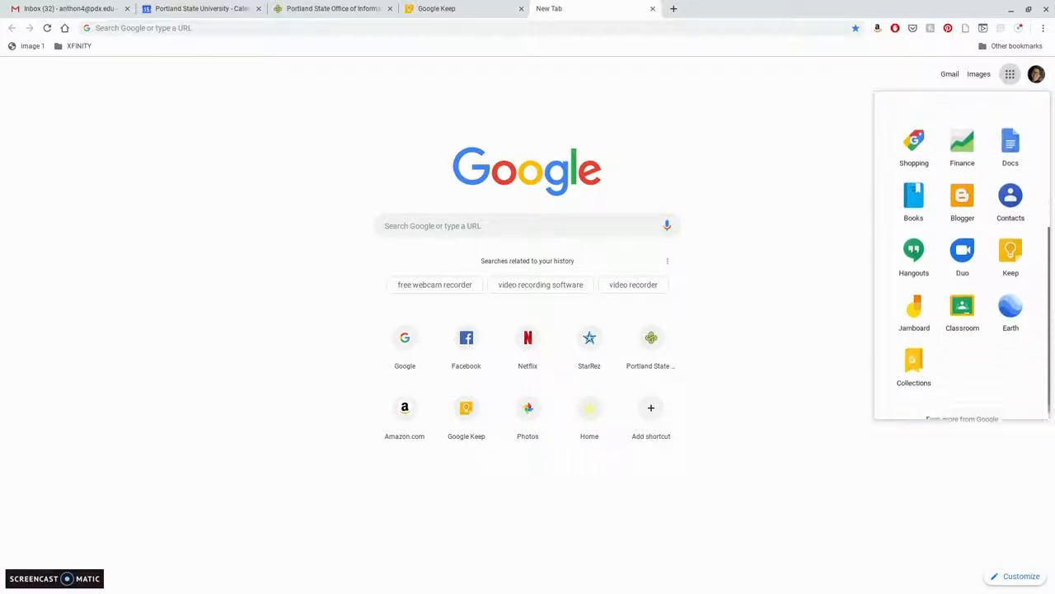
left_click(1008, 240)
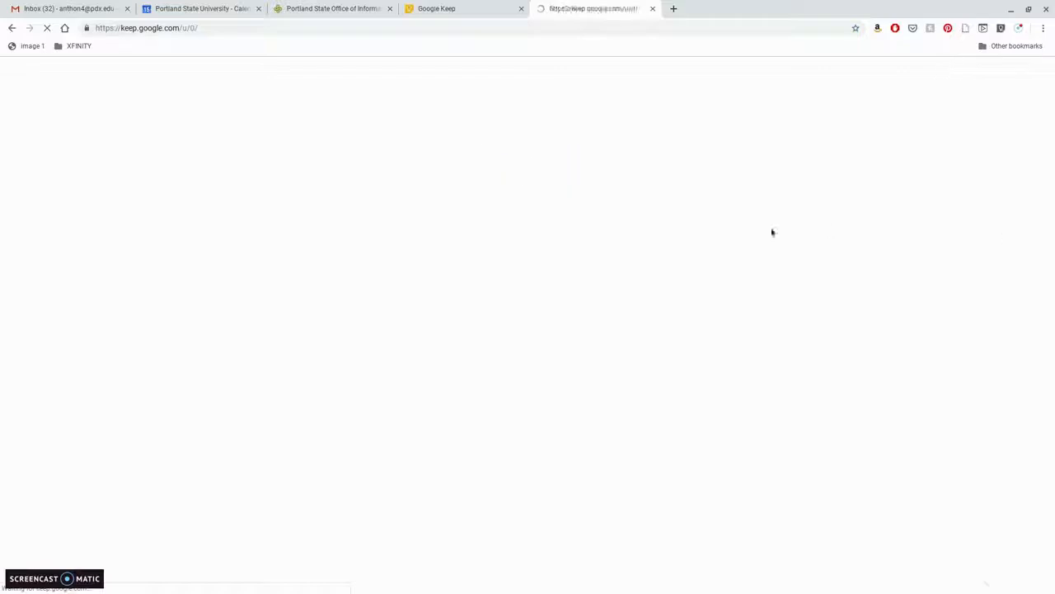
left_click(519, 10)
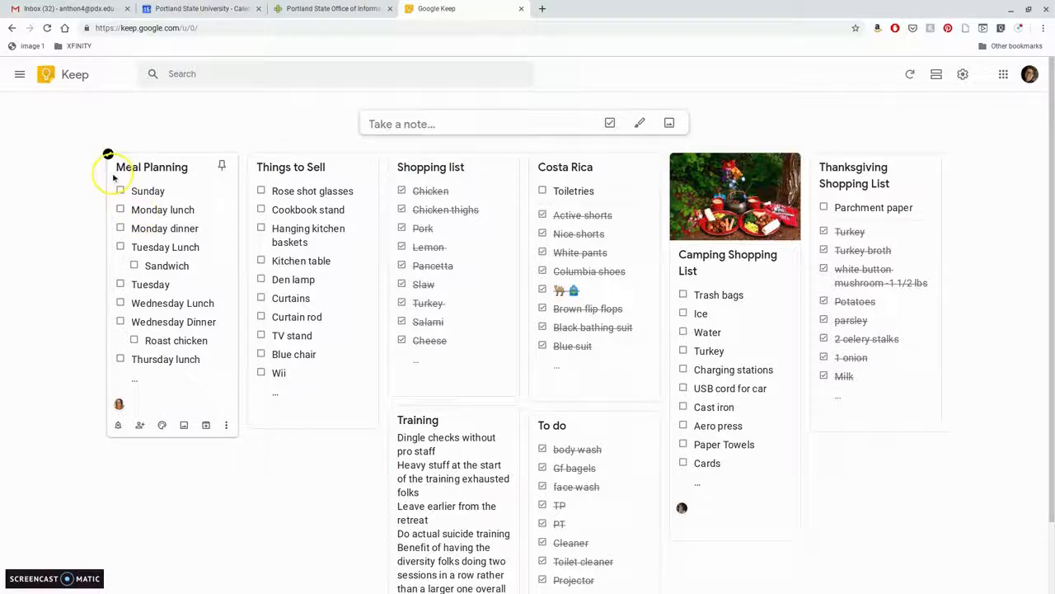
Step: Write a new Keep note reading "Today at training we talked all about google and how to keep organized. It seems amazing"
left_click(495, 121)
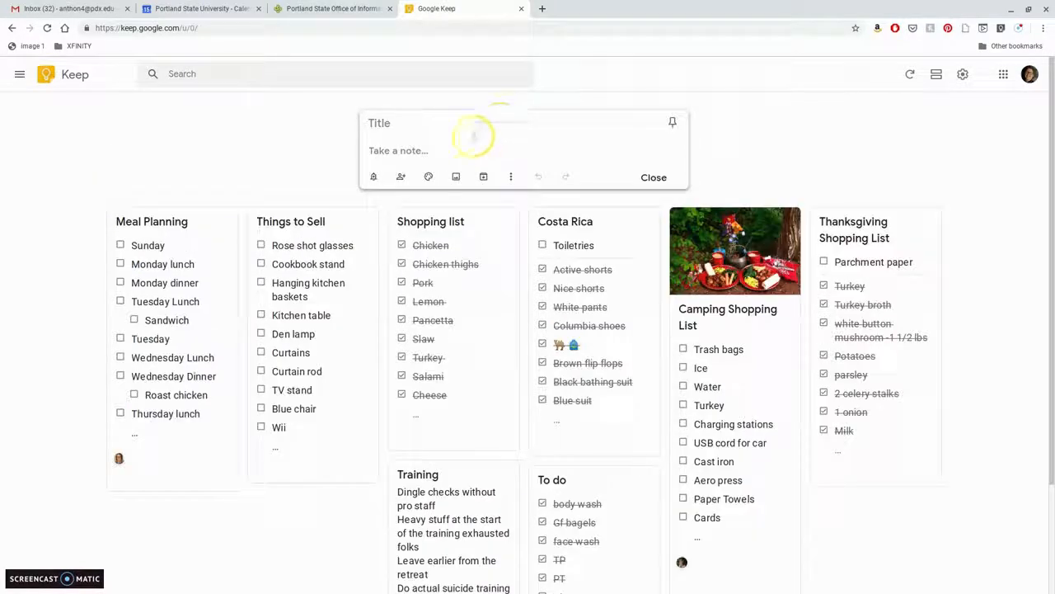
left_click(444, 153)
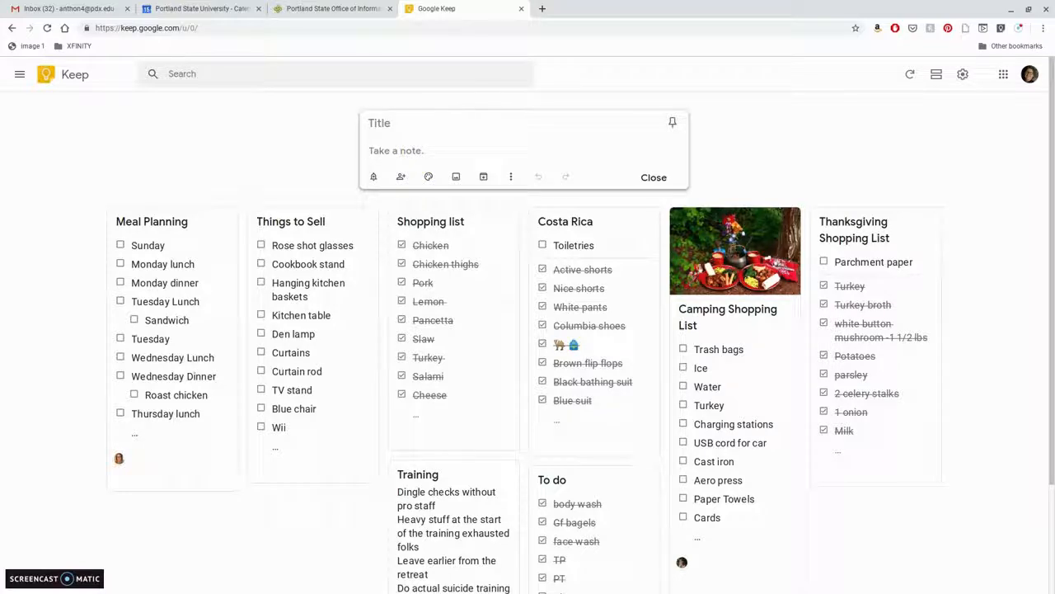
type("Today at training we talked al")
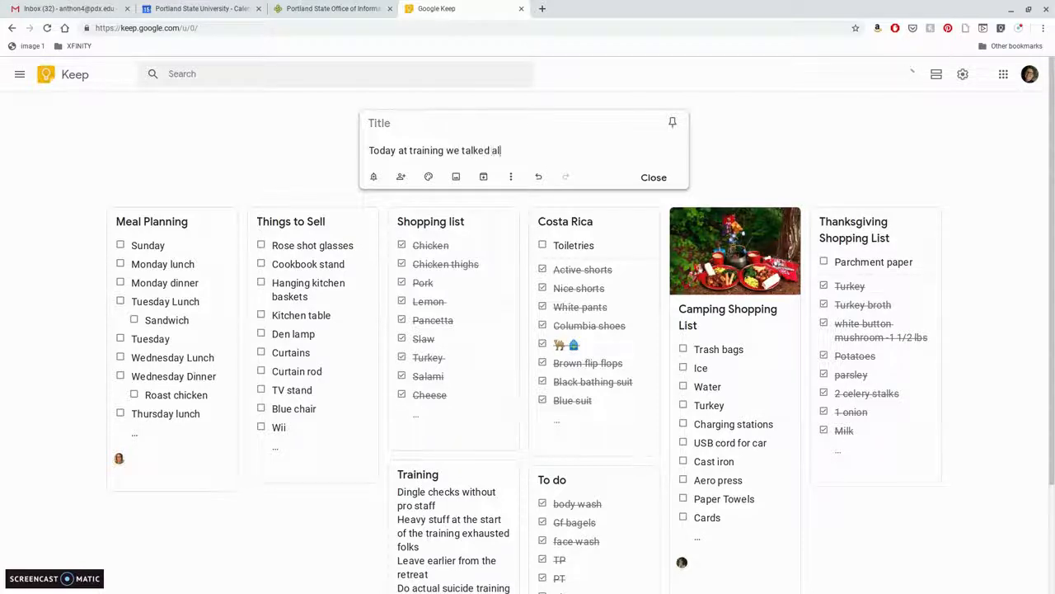
type("l about google and hou")
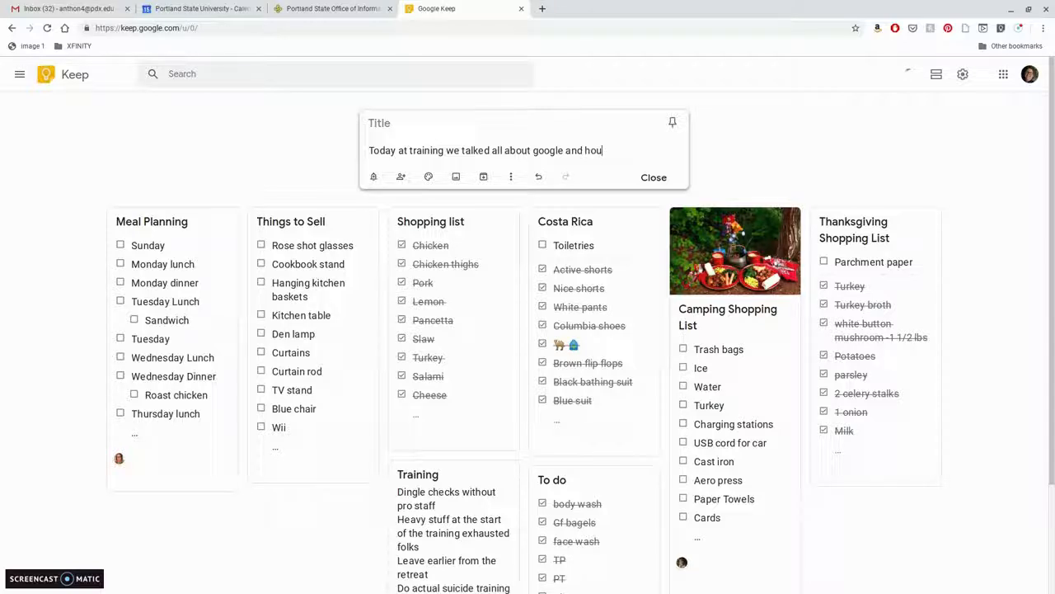
key("BackSpace")
type("w to keep ora")
key("BackSpace")
type("ganized. I")
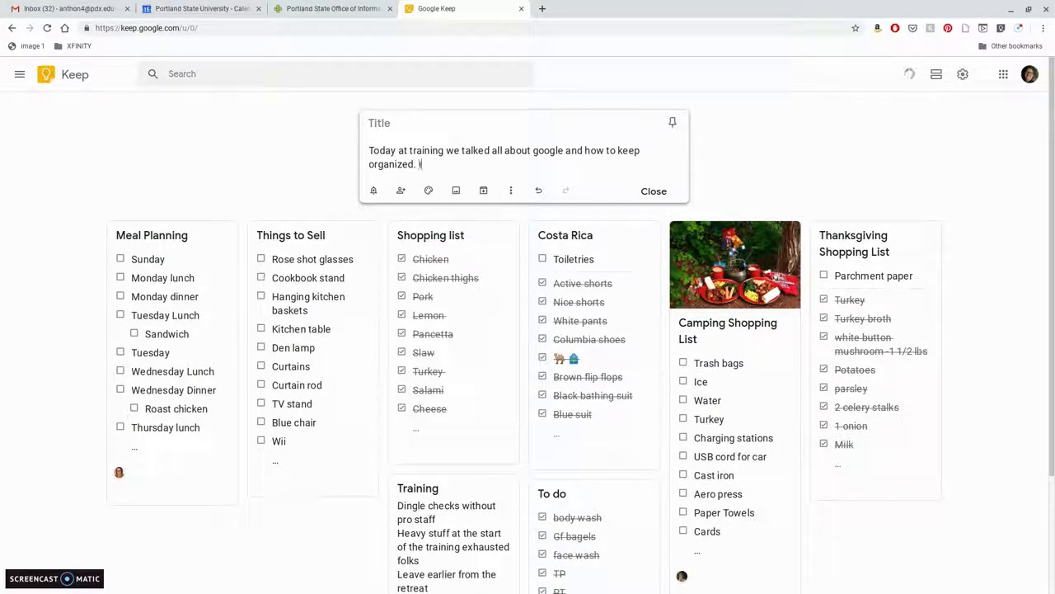
type("t seems amazing")
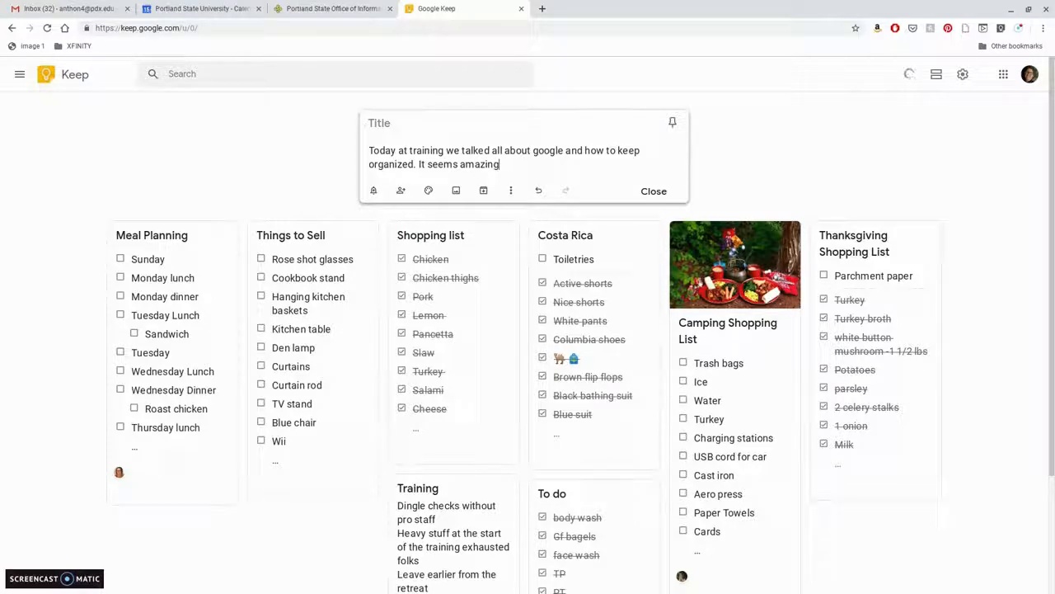
Step: Title the note "Training Thoughts", close it and expand Keep's navigation list
left_click(425, 123)
type("Training Thoughts")
left_click(372, 161)
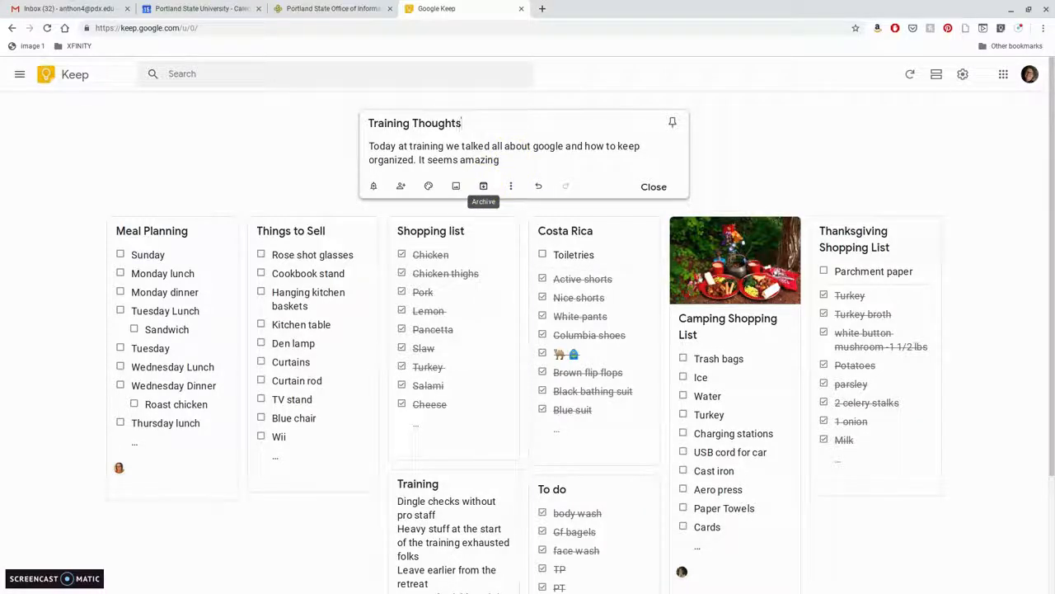
left_click(20, 74)
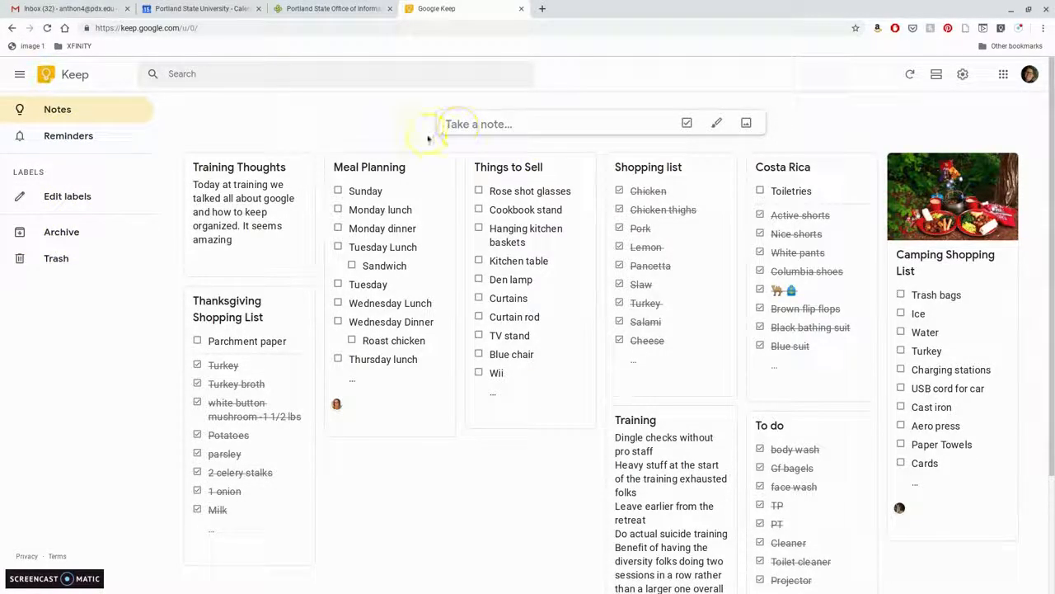
Step: Reopen the Training Thoughts note and show its text with checkboxes
left_click(249, 207)
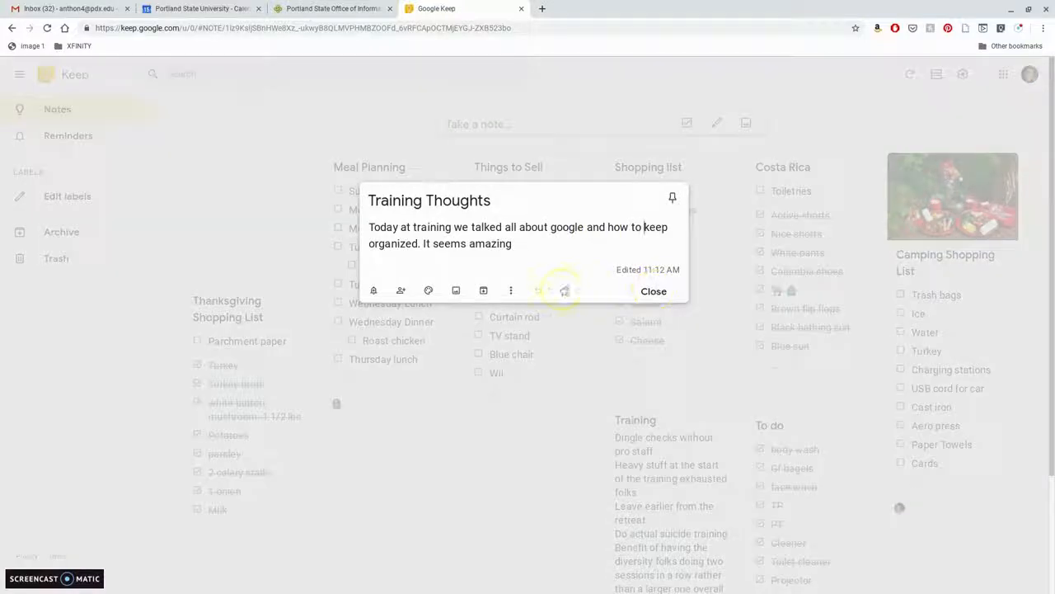
left_click(511, 293)
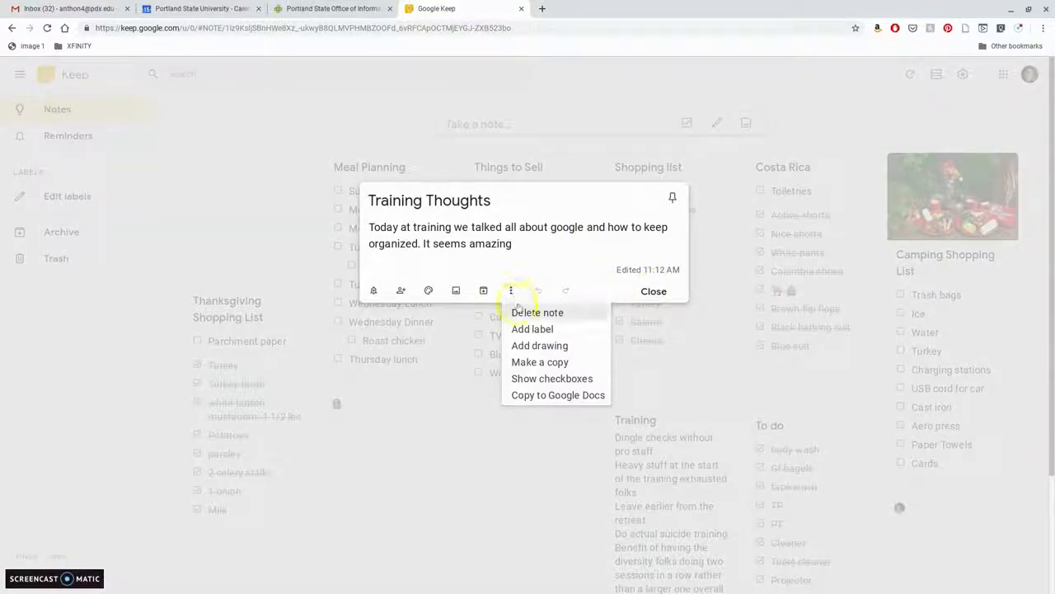
left_click(528, 381)
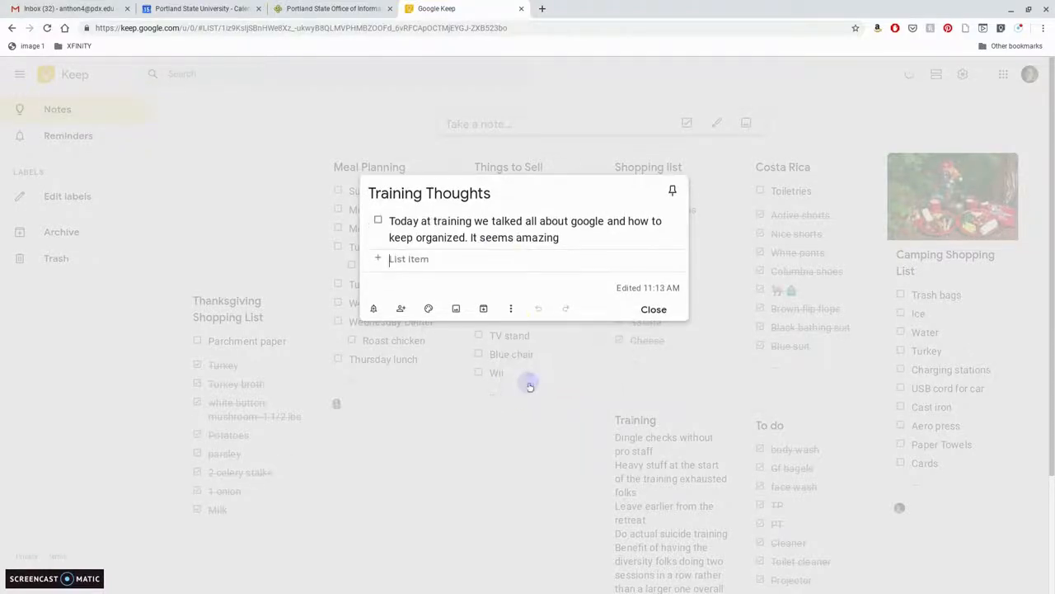
Step: Check the Training Thoughts note's additional options, pin the note and close it
left_click(509, 308)
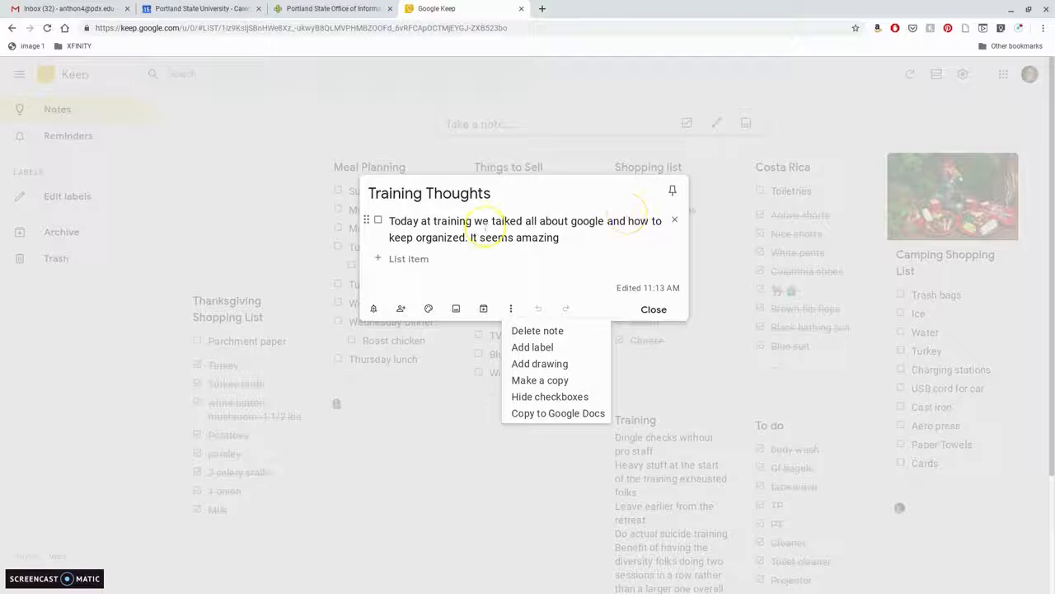
left_click(673, 192)
left_click(653, 310)
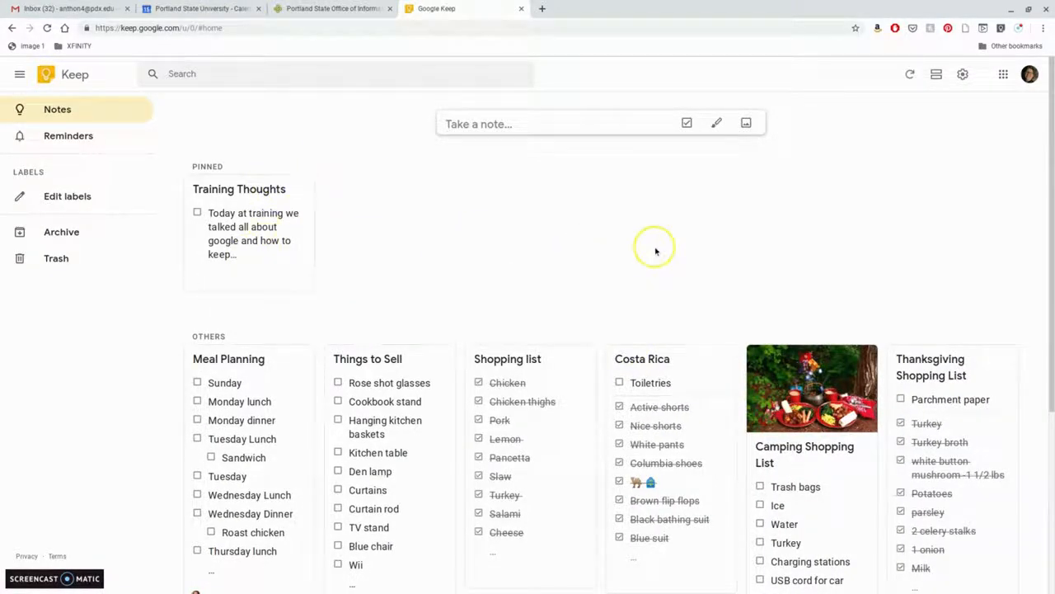
Step: Preview the Keep notes in list view and return to grid view
left_click(936, 75)
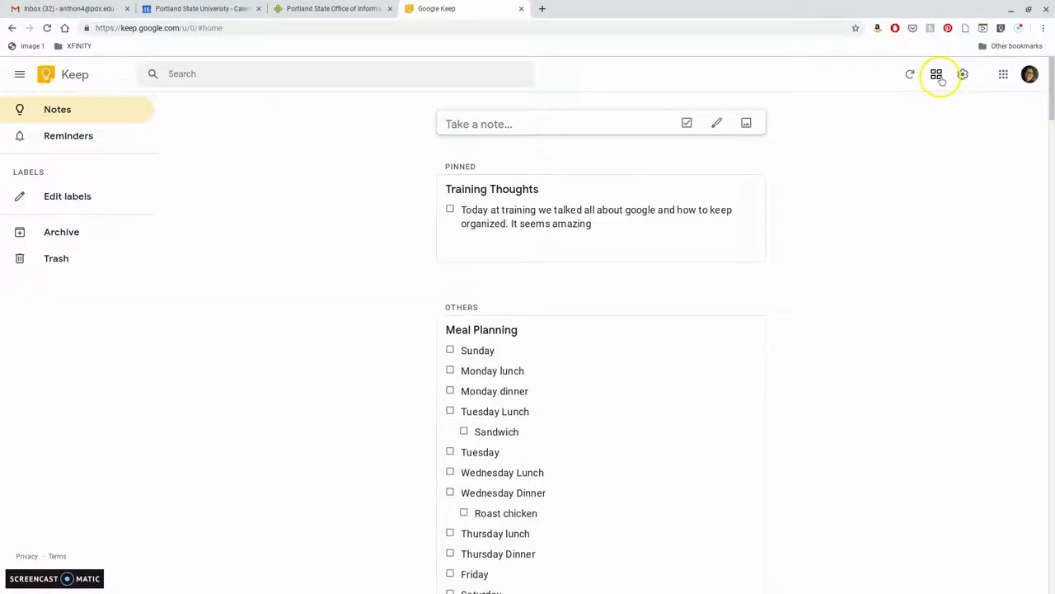
left_click(939, 75)
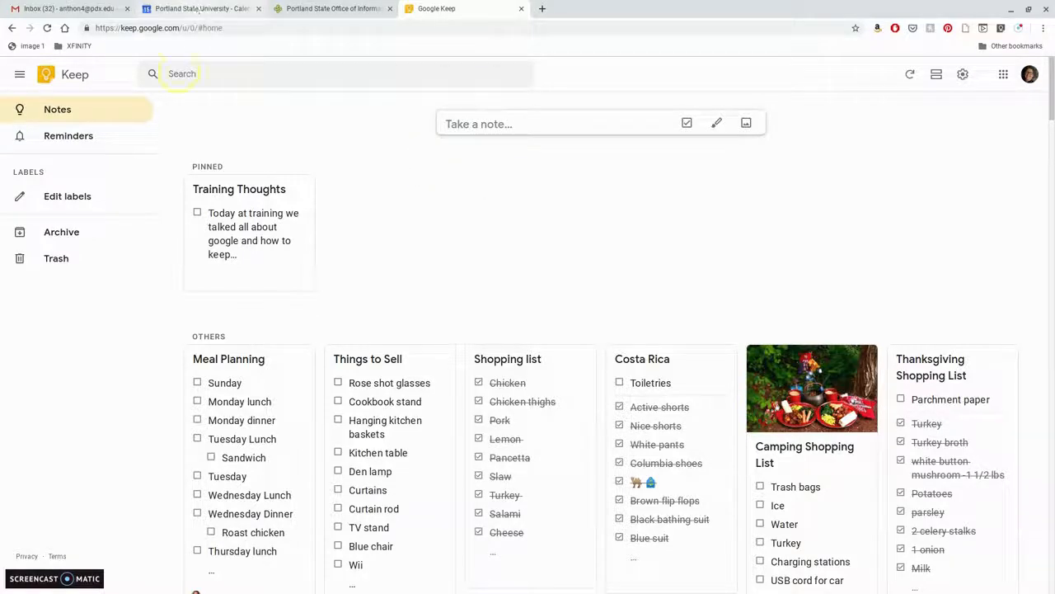
Step: Switch to Gmail and add a task titled "Send out video about google" to the My Tasks list
left_click(93, 10)
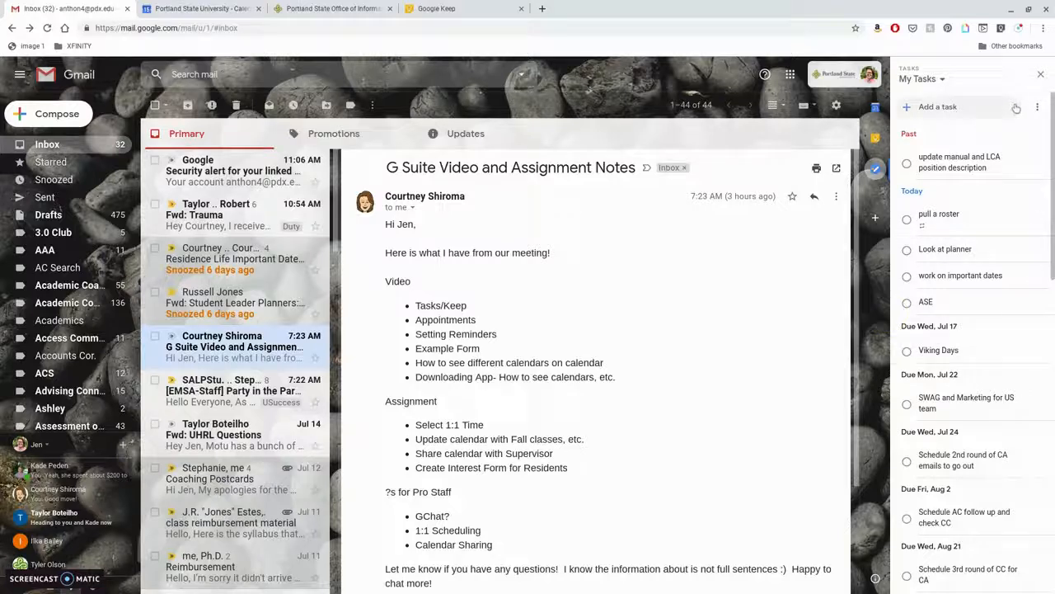
left_click(560, 346)
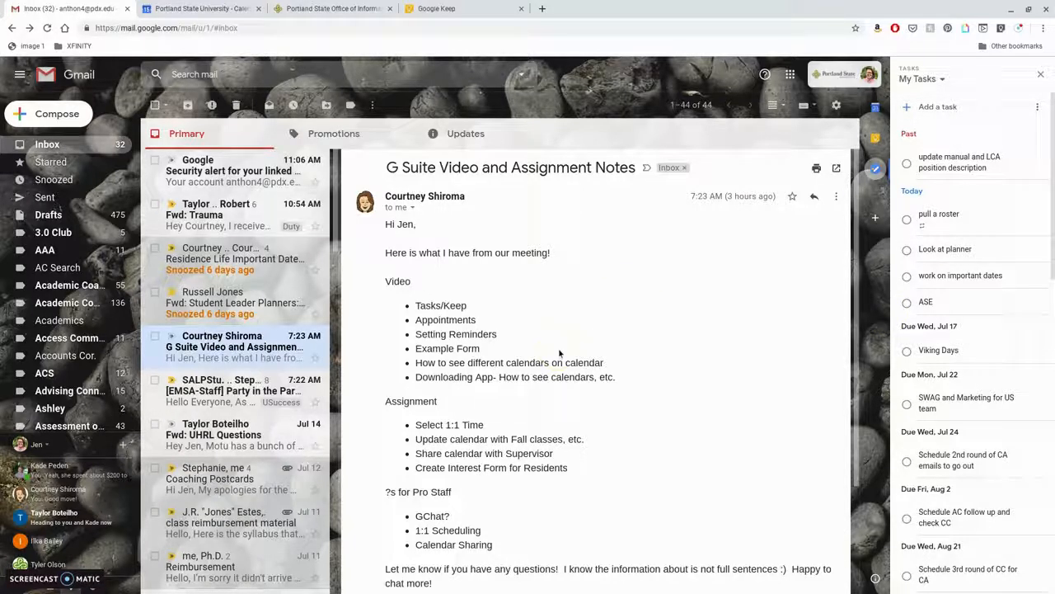
left_click(670, 264)
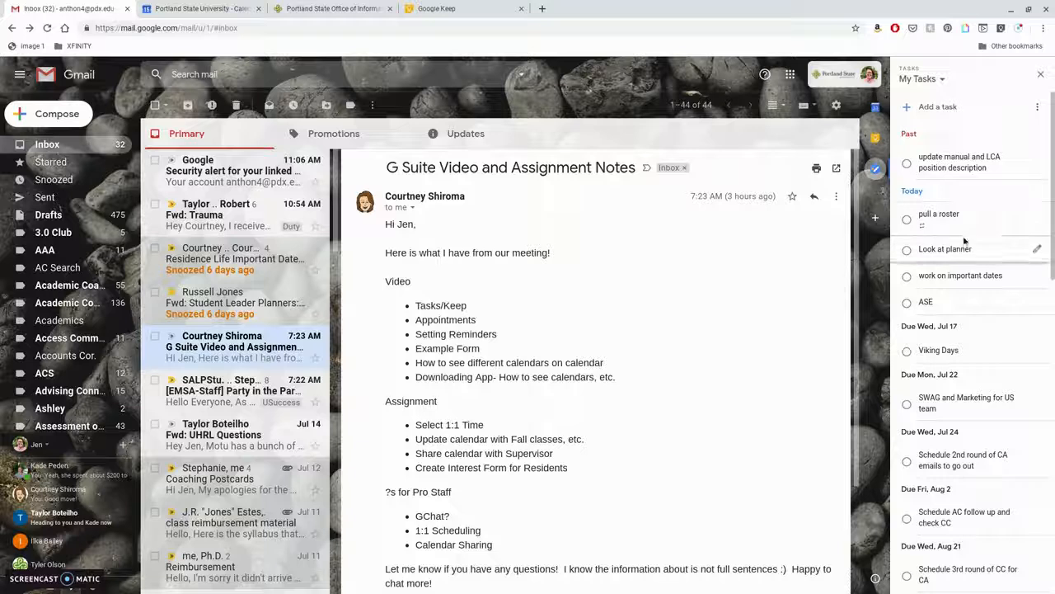
left_click(828, 239)
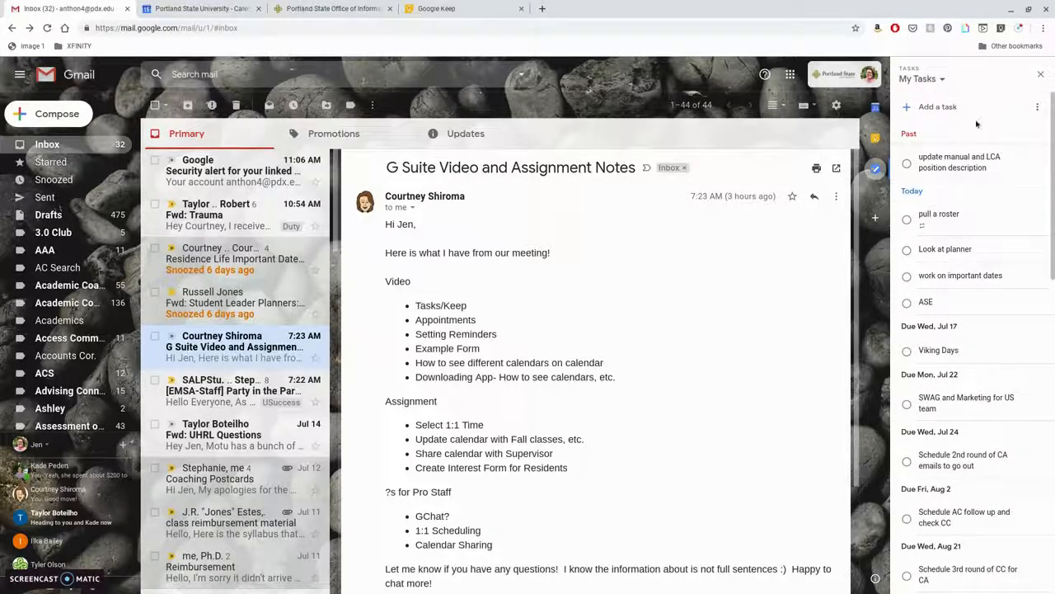
scroll(945, 111, "down", 1)
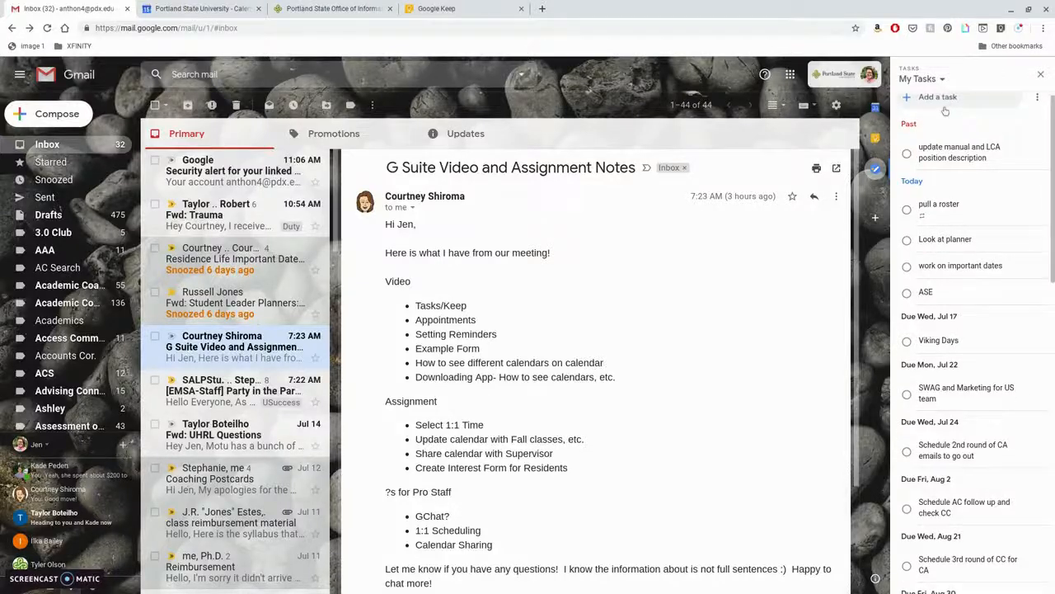
left_click(945, 106)
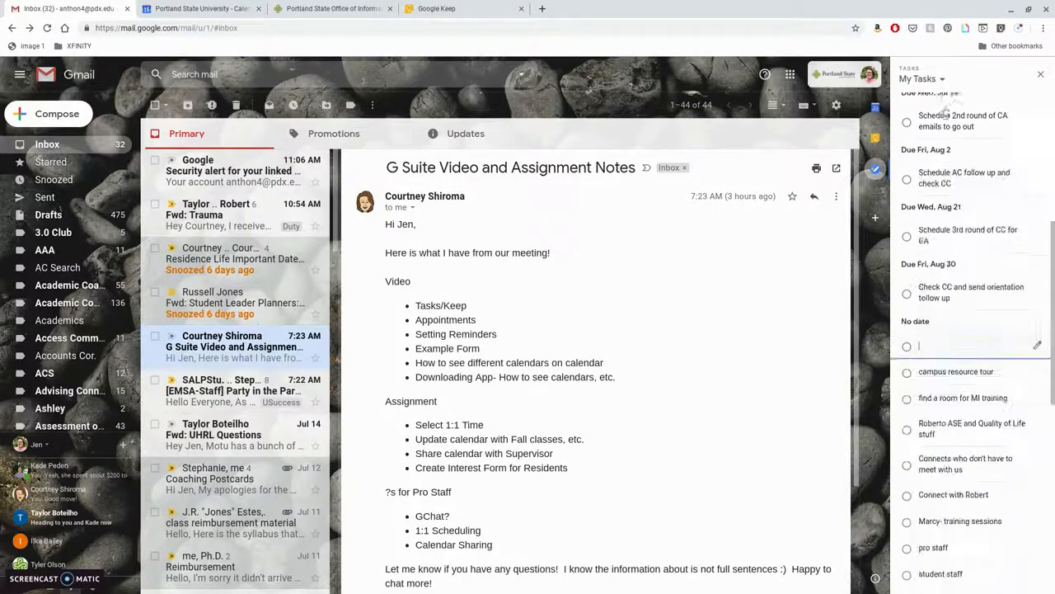
left_click(1037, 341)
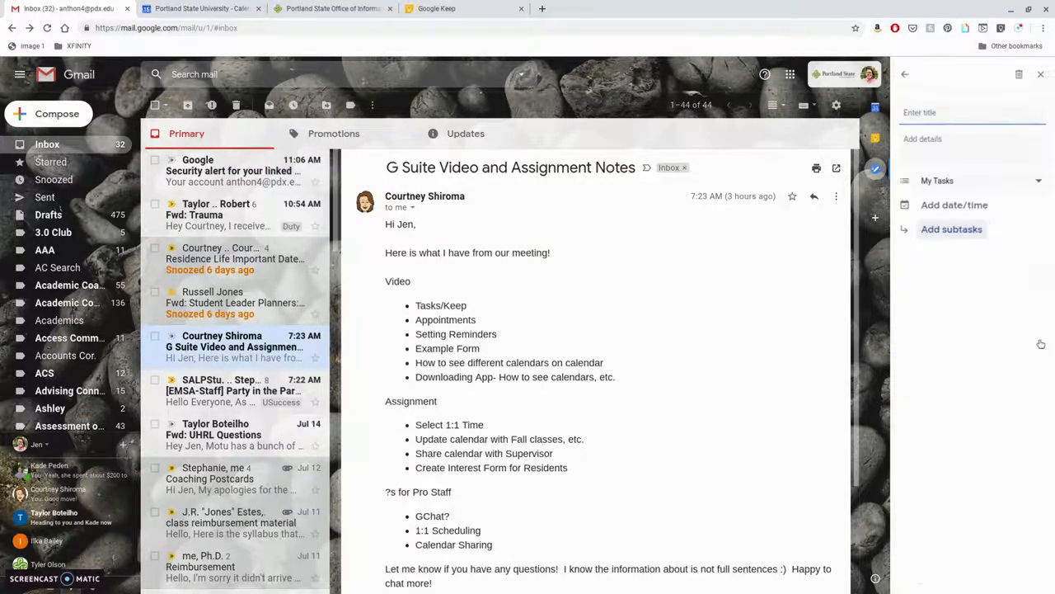
left_click(947, 112)
type("Send")
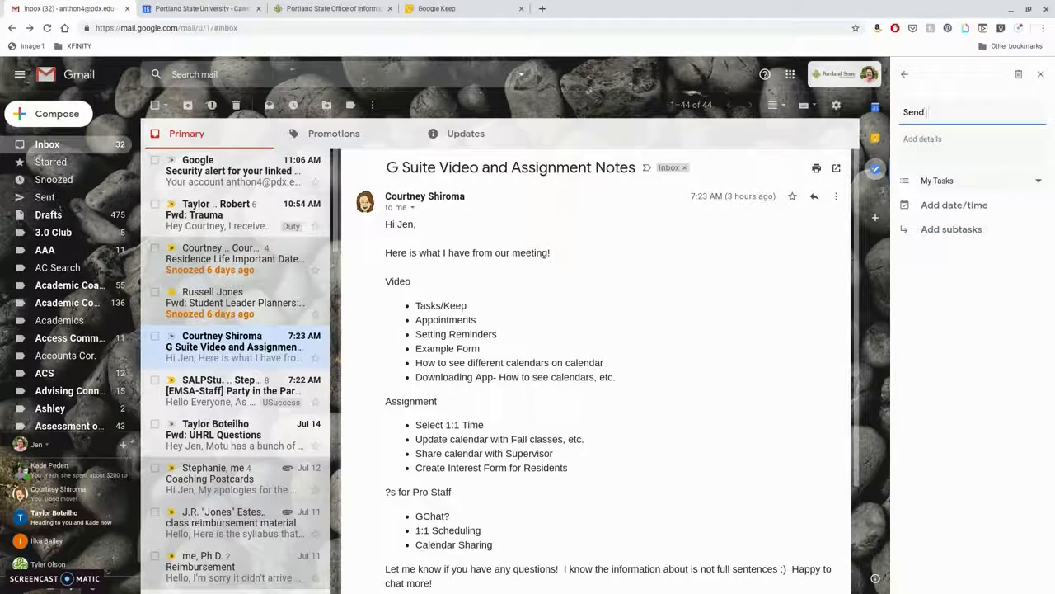
type(" out video about goof")
Step: Keep the new task in the My Tasks list and set its date to July 16, 2019
left_click(953, 142)
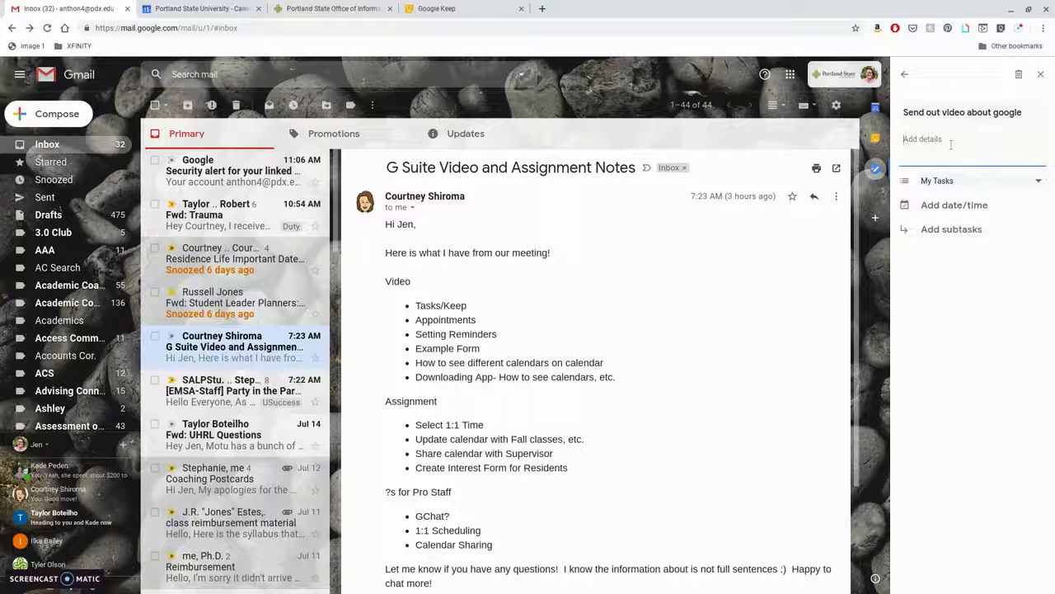
left_click(955, 185)
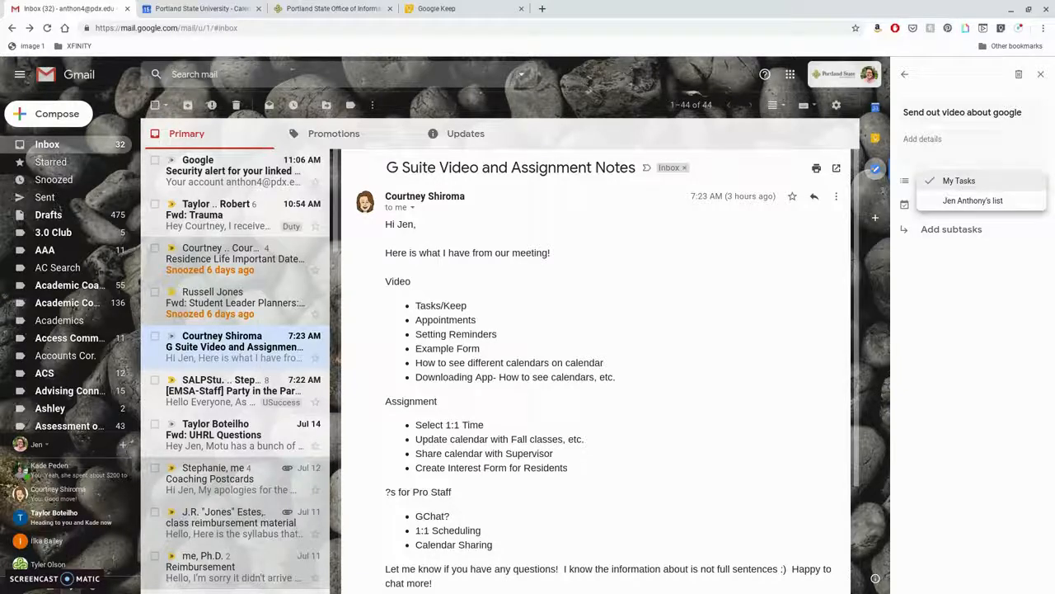
left_click(973, 180)
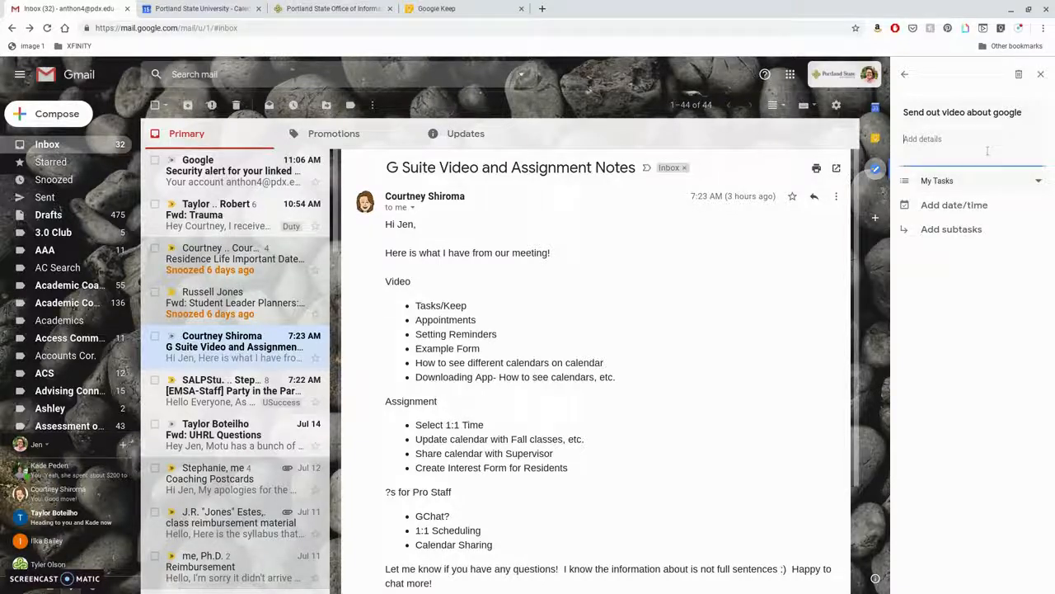
left_click(957, 209)
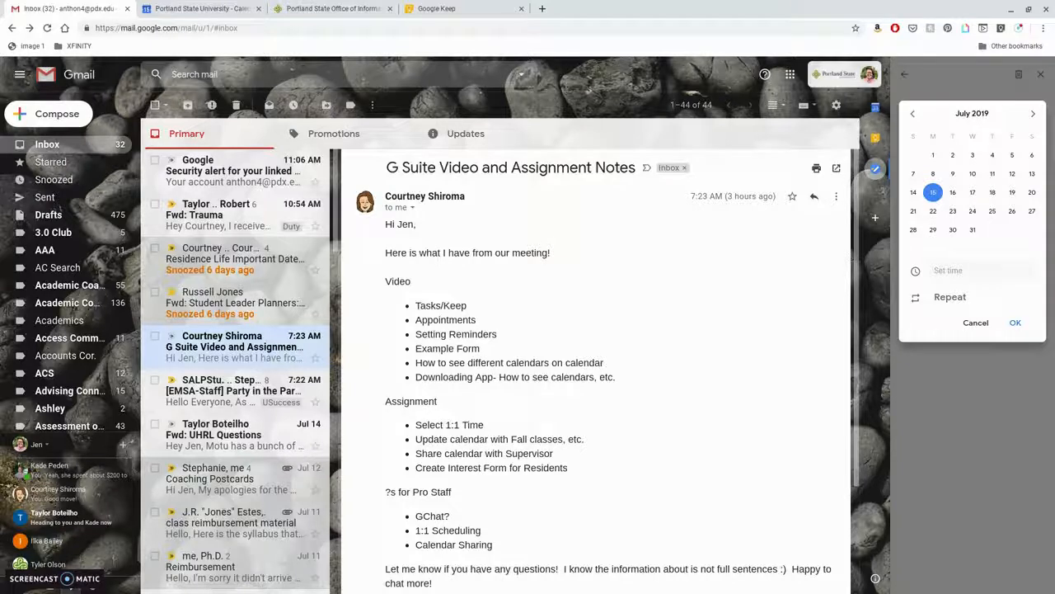
left_click(953, 195)
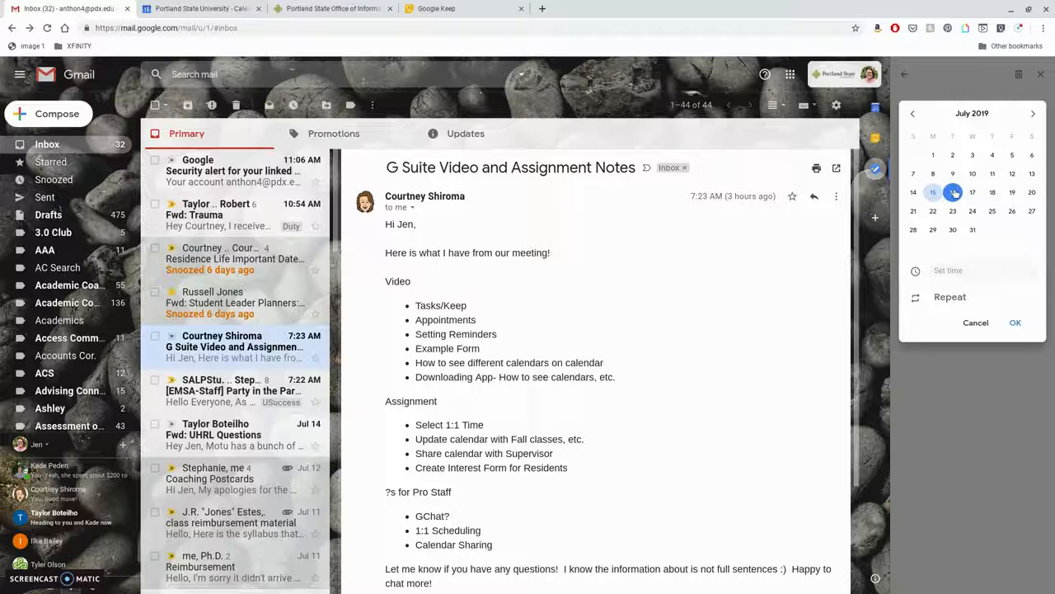
left_click(1015, 323)
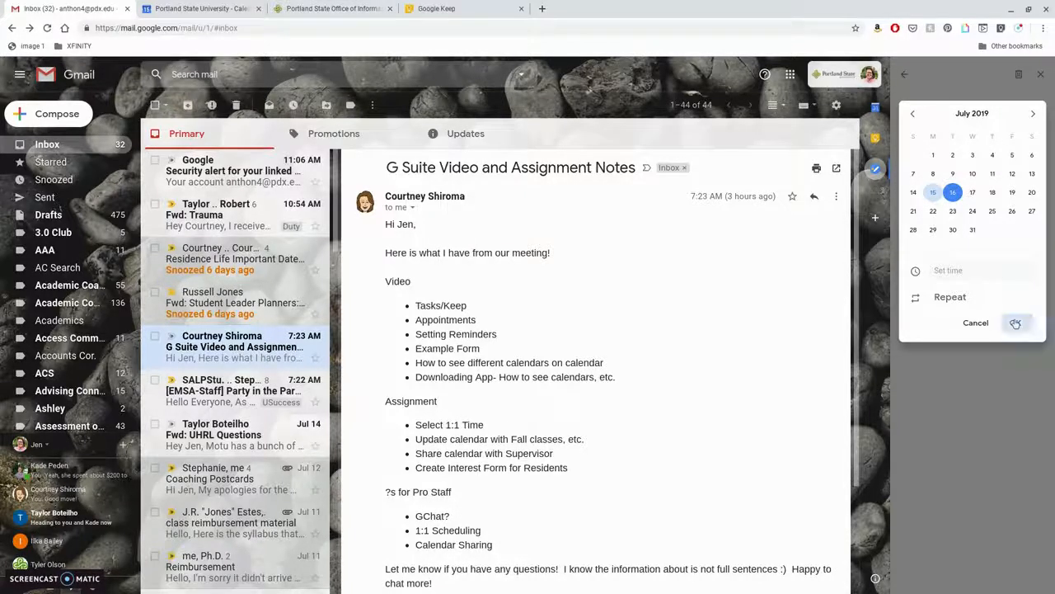
Step: Add the subtasks "Film video", "Edit Video" and "Send" to the task and return to the task list
left_click(959, 239)
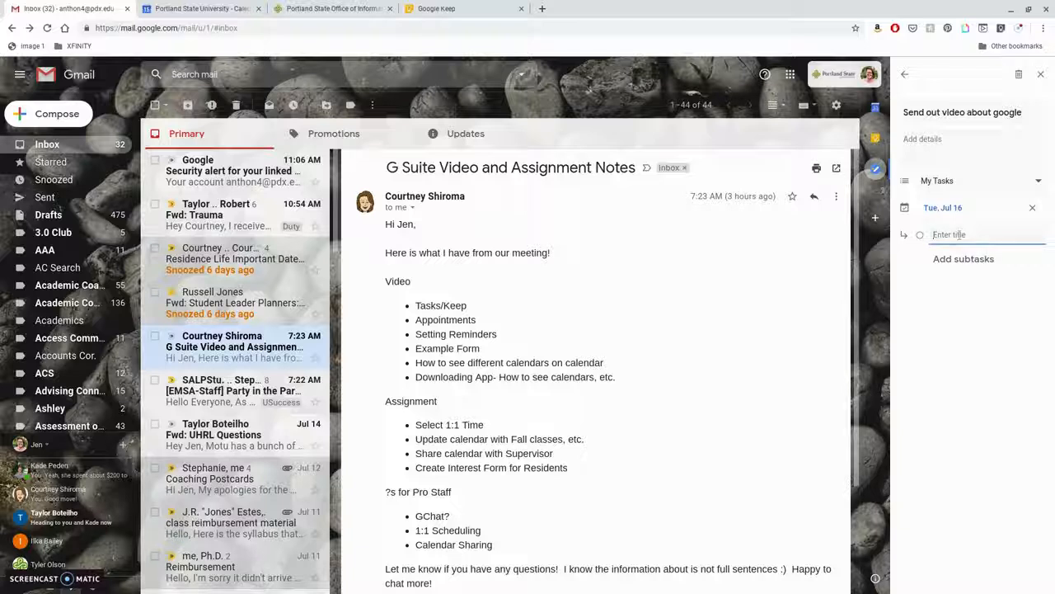
type("Film video")
key("Return")
type("Edit Video")
key("Return")
type("S")
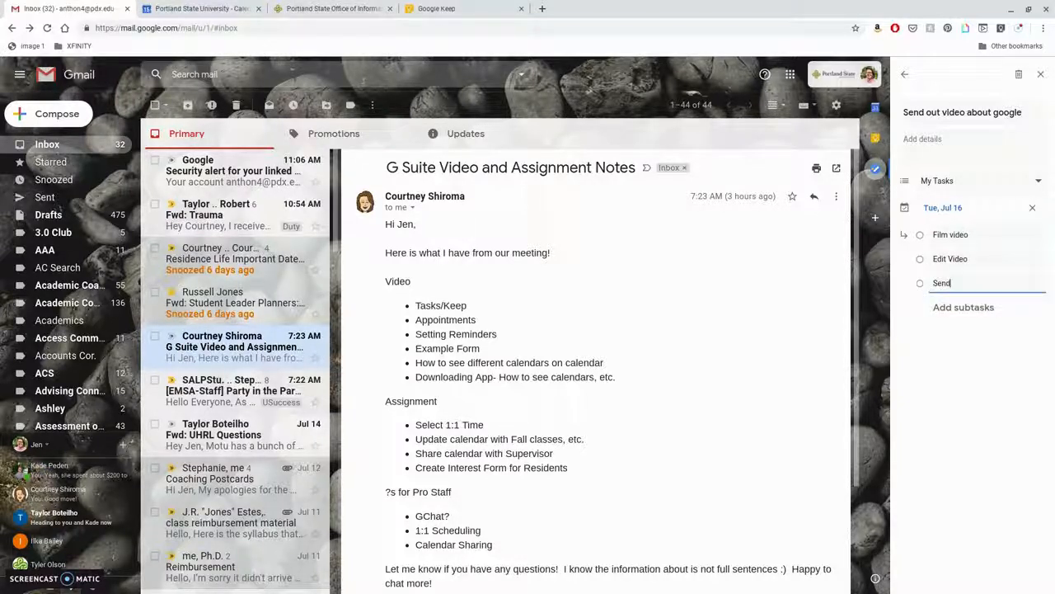
type("end")
left_click(904, 75)
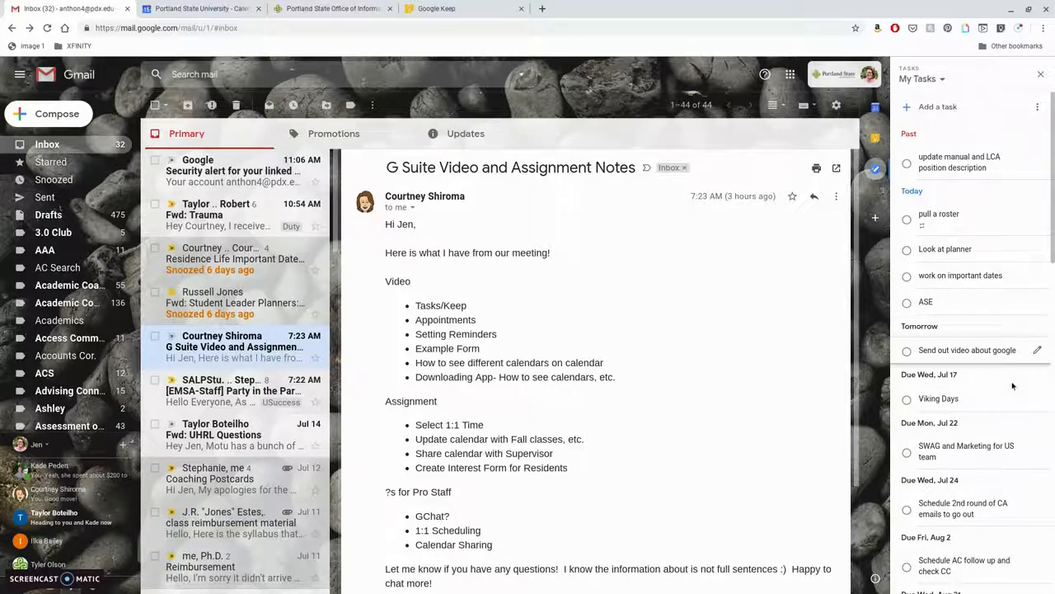
Step: Switch to Google Calendar, reload it and mark the July 16 task "Send out video about google" complete
left_click(196, 9)
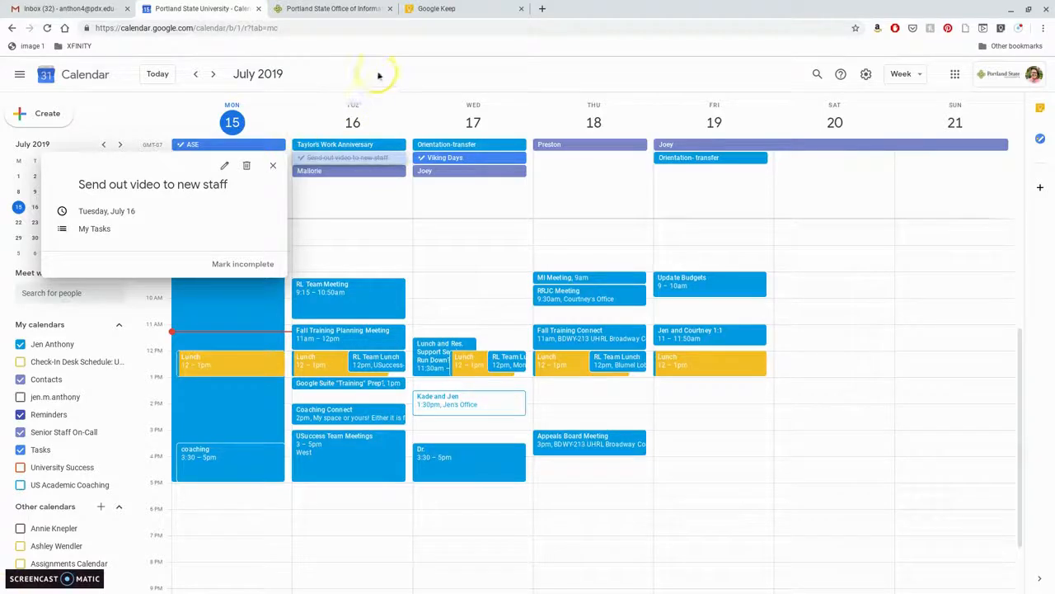
left_click(378, 75)
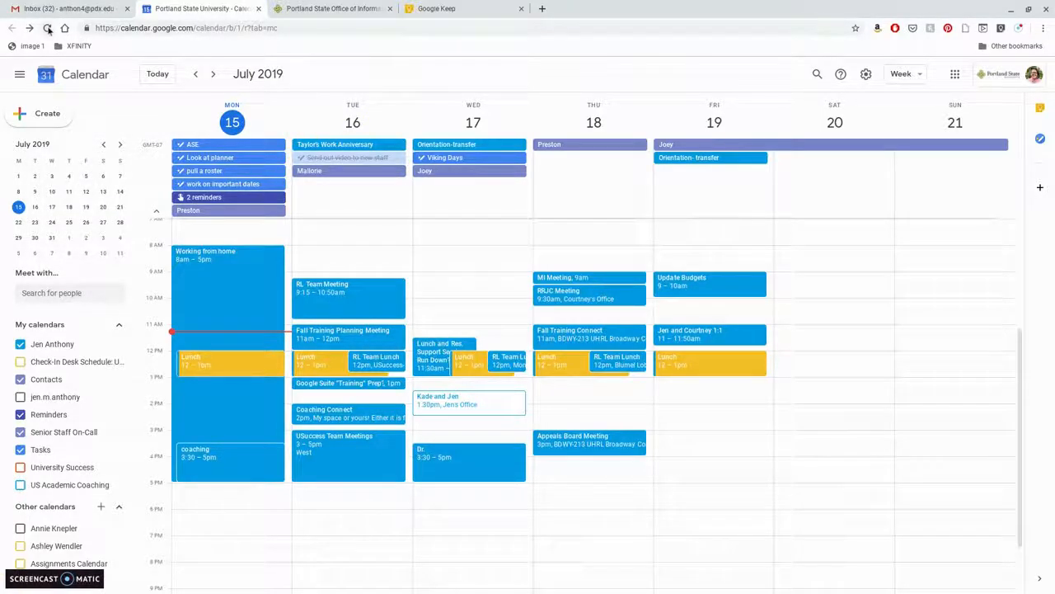
left_click(47, 28)
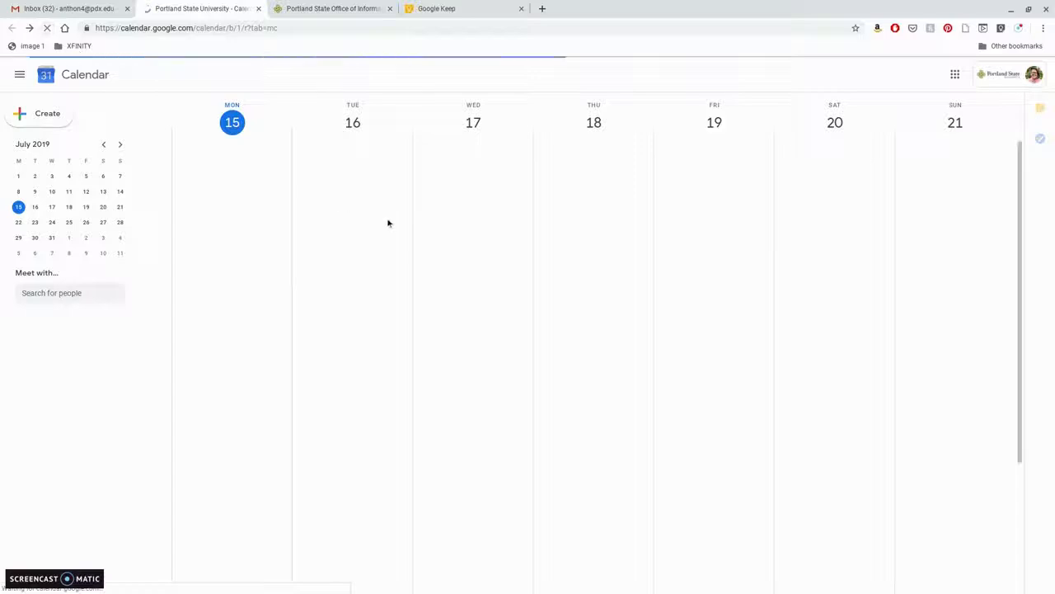
left_click(199, 191)
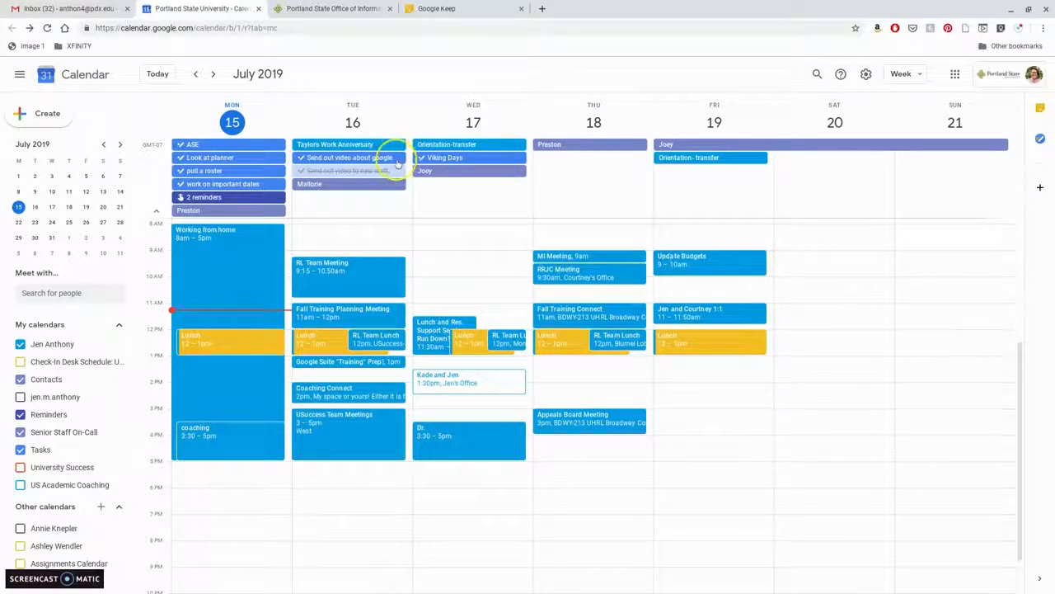
left_click(398, 160)
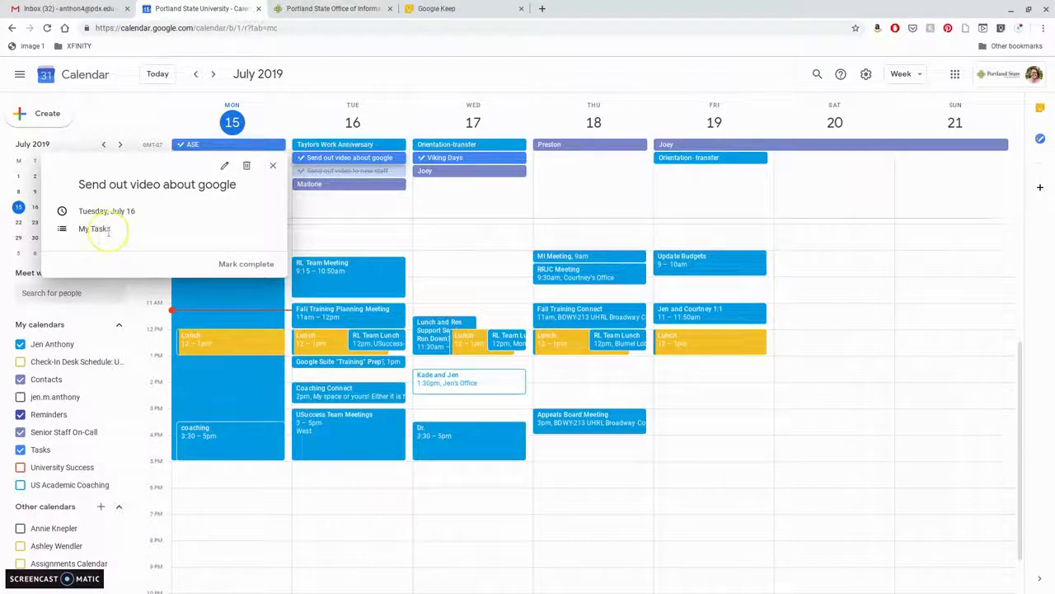
left_click(240, 264)
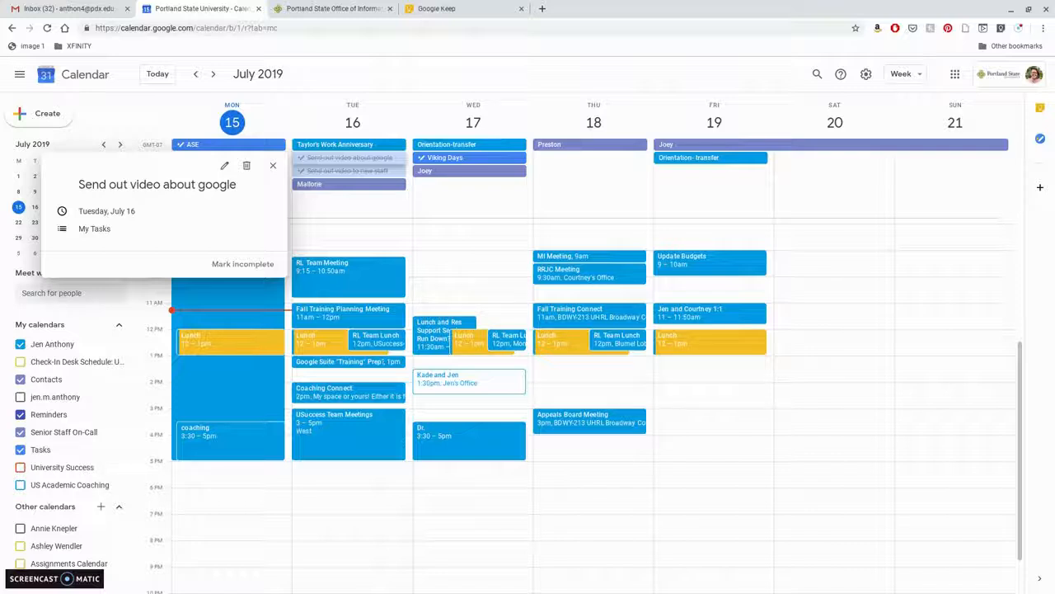
Step: Switch back to Gmail and look through the My Tasks list for the video task and its subtasks
left_click(55, 9)
scroll(986, 251, "down", 2)
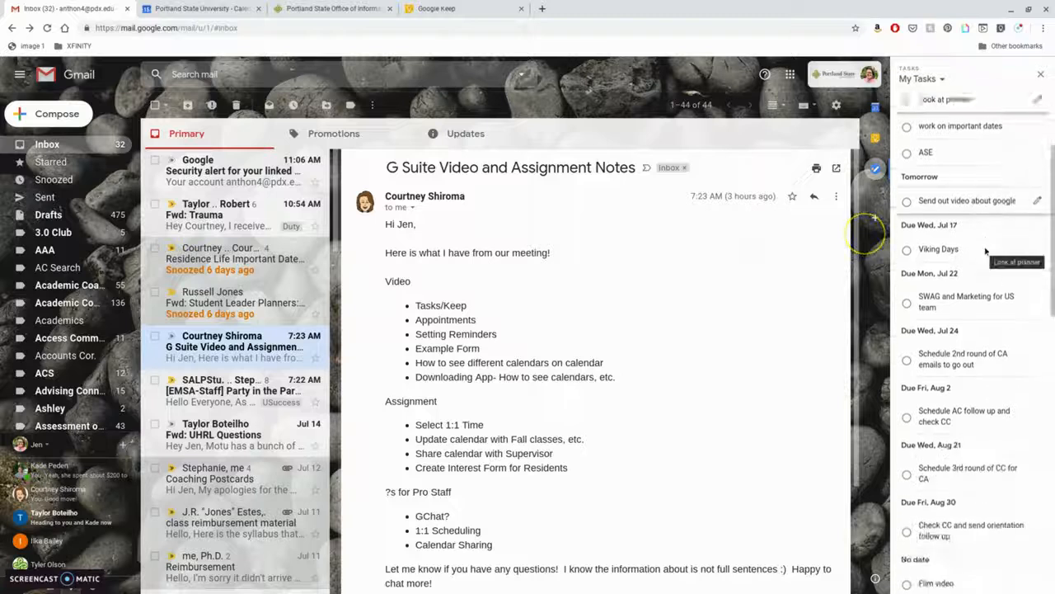
scroll(986, 251, "up", 2)
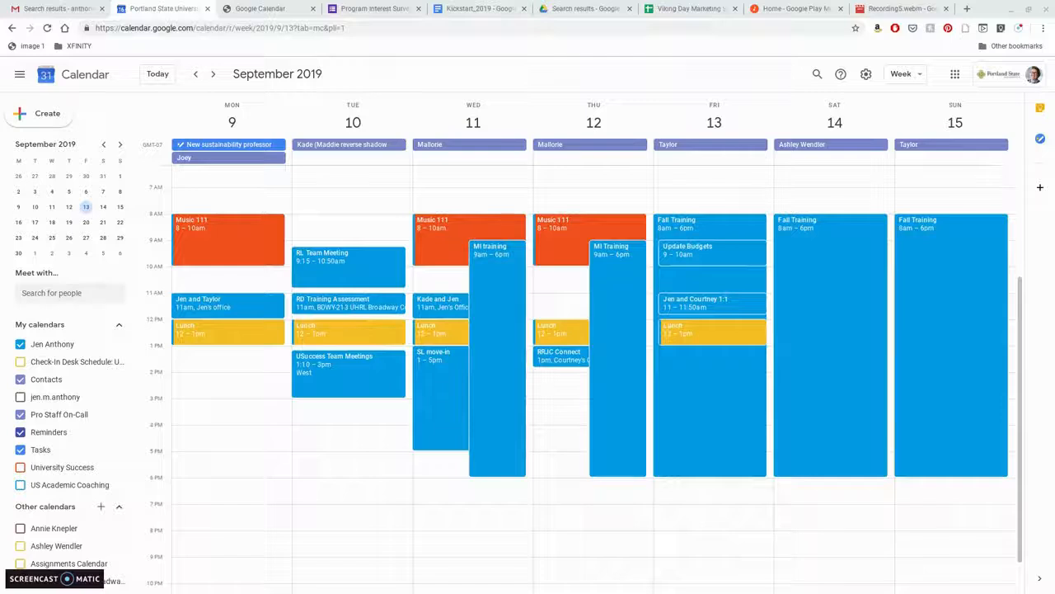
Step: Open the Program Interest Survey form and review its description and questions from beginning to end
left_click(381, 10)
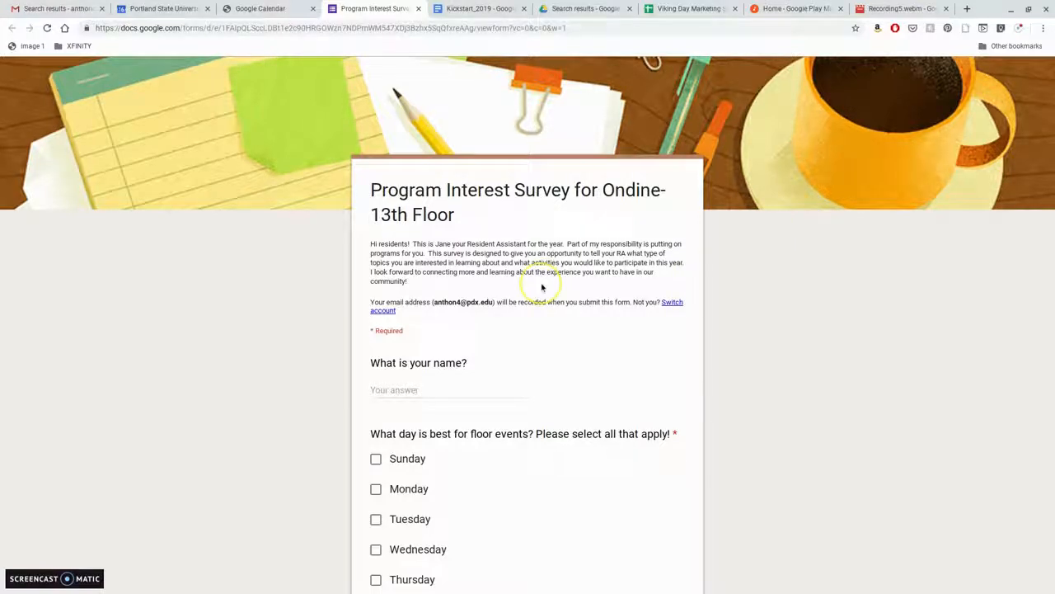
scroll(609, 239, "down", 2)
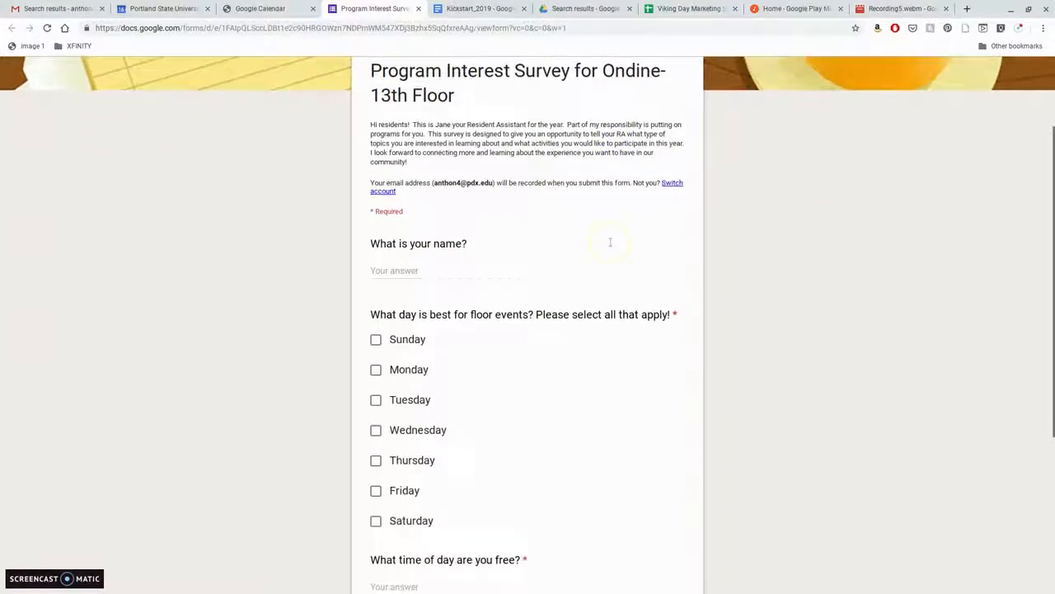
scroll(610, 242, "down", 3)
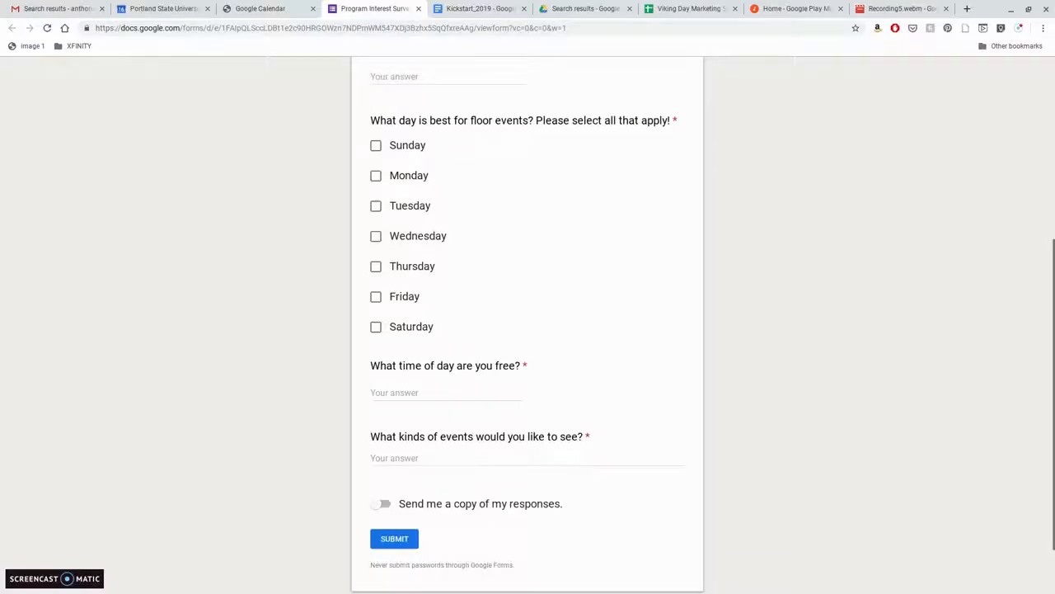
scroll(527, 330, "down", 1)
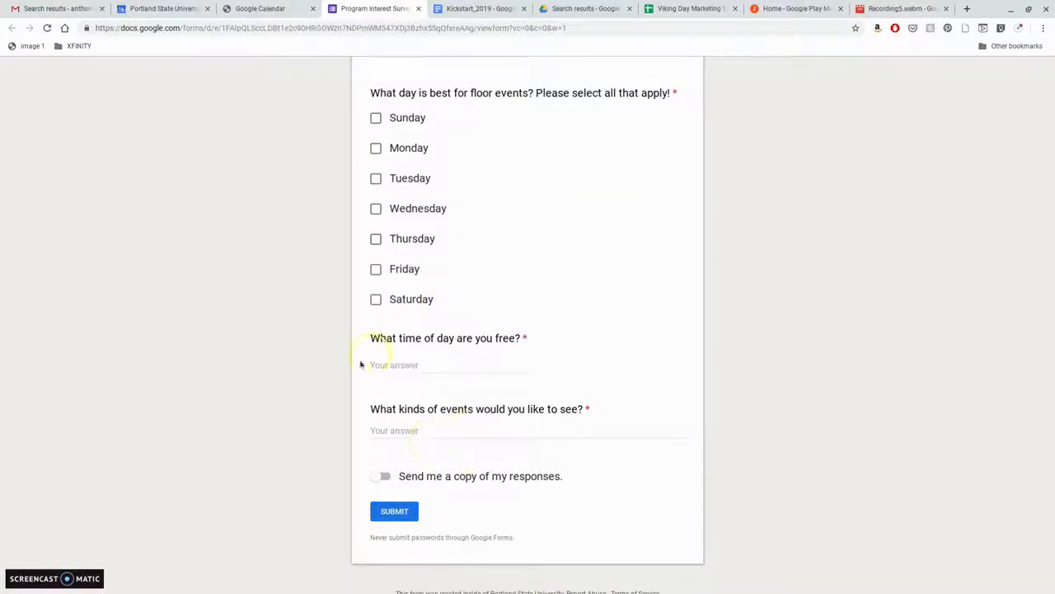
scroll(405, 385, "up", 5)
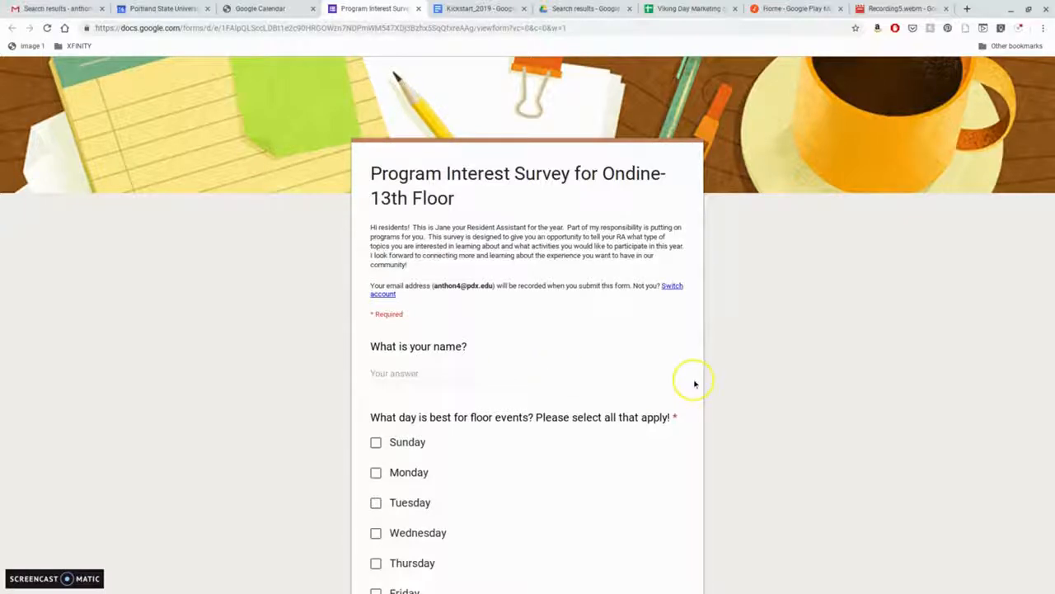
scroll(772, 289, "down", 1)
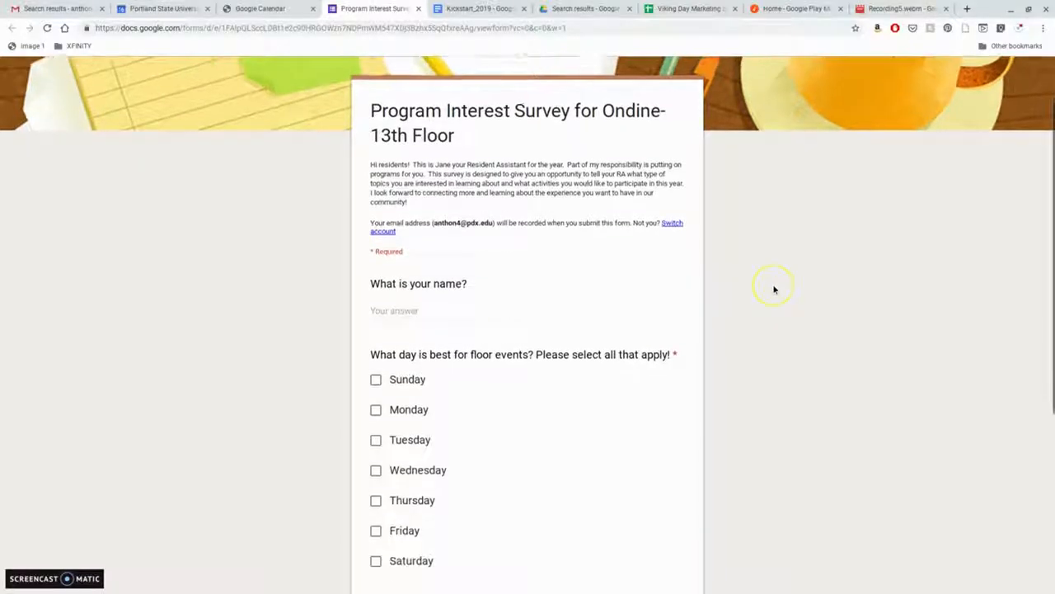
scroll(774, 290, "up", 1)
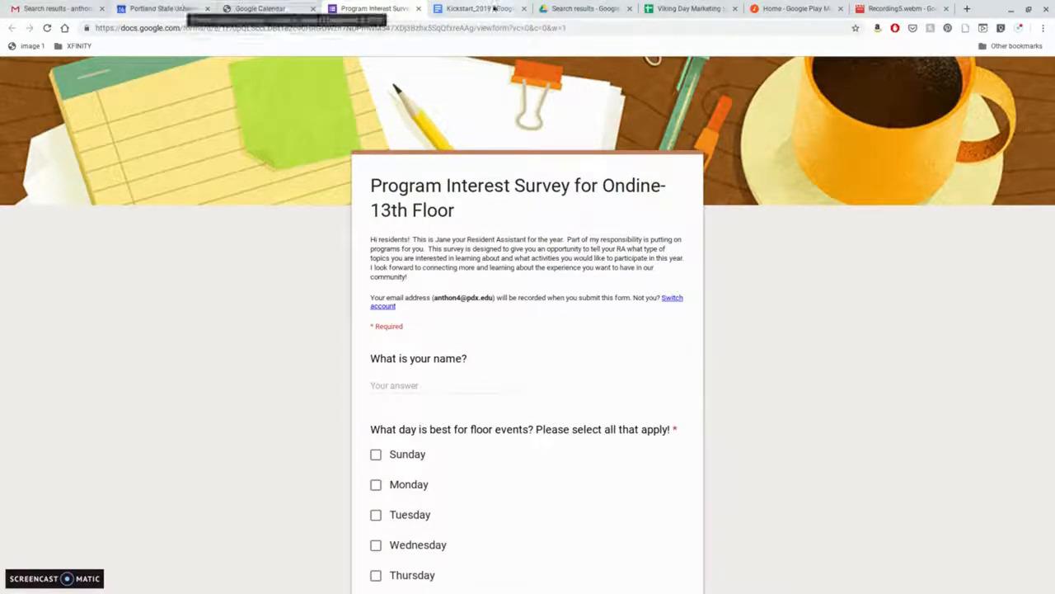
Step: Switch to Google Drive and create a new blank Google Form
left_click(606, 10)
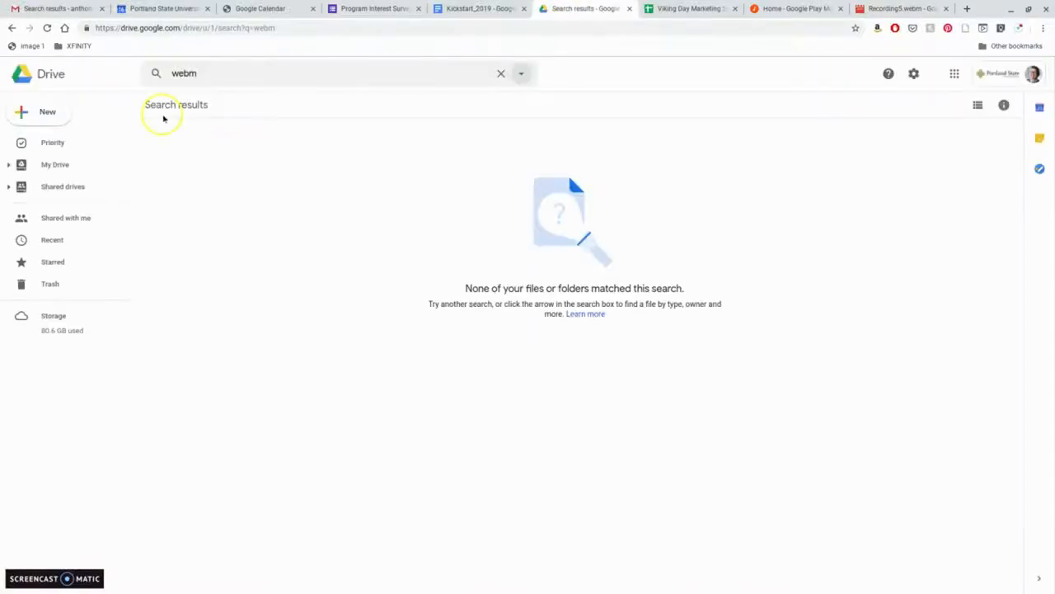
left_click(42, 123)
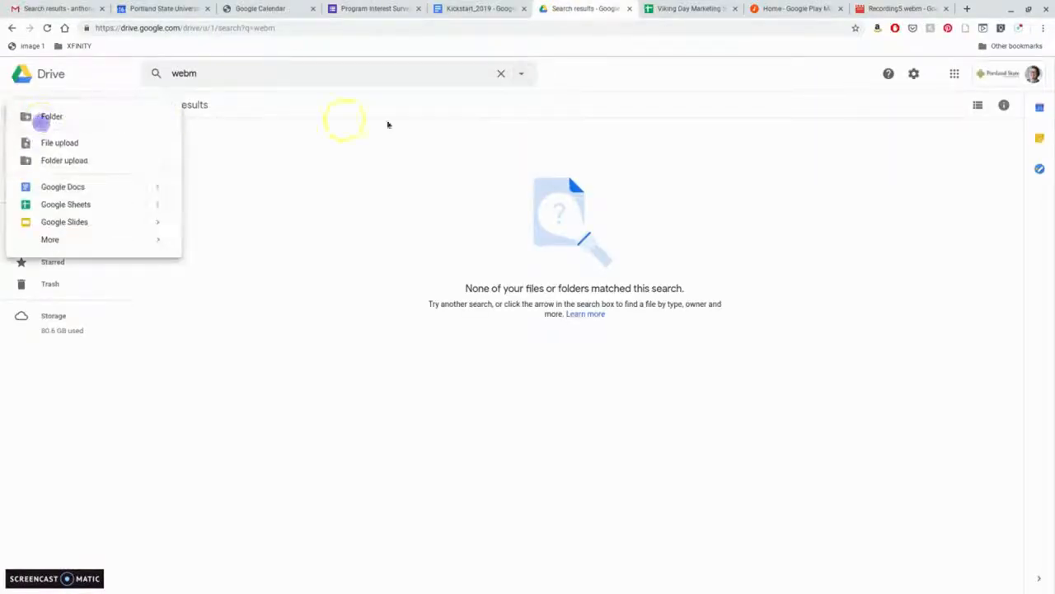
mouse_move(51, 240)
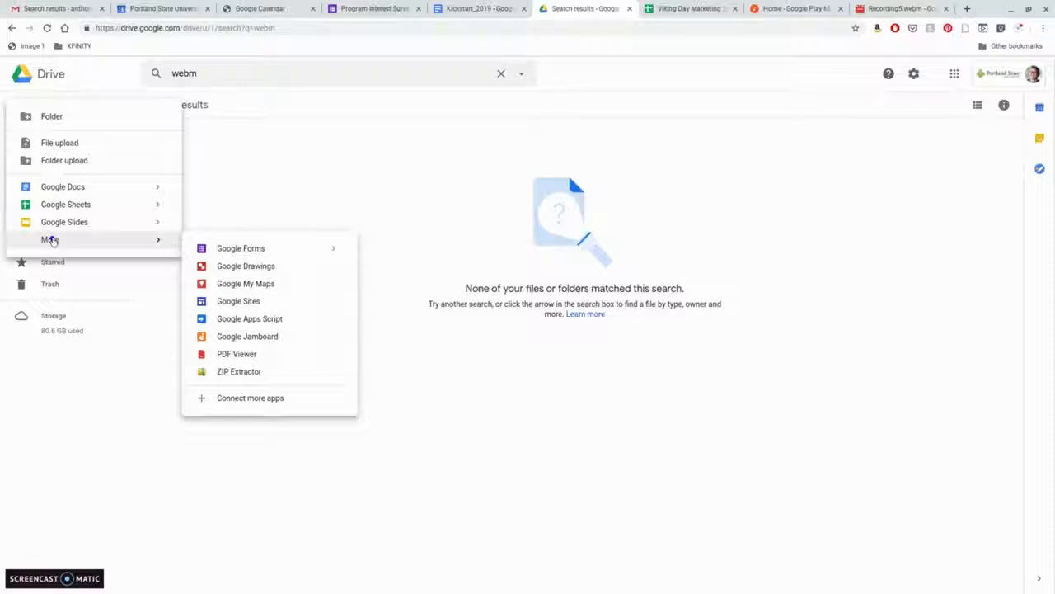
left_click(212, 250)
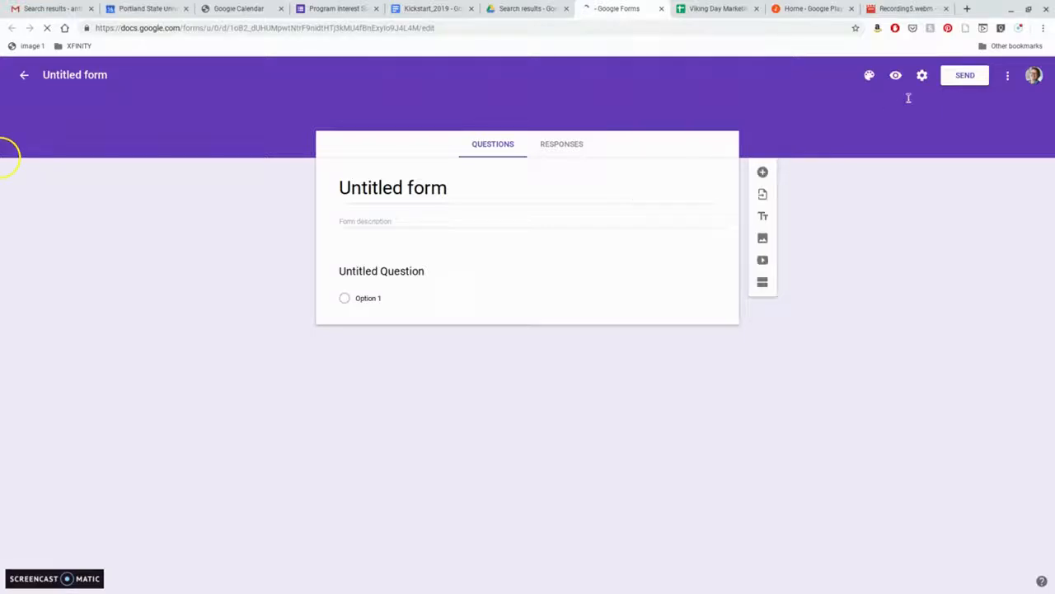
Step: Look at the new form's responses page, its available add-ons and its theme options
left_click(560, 145)
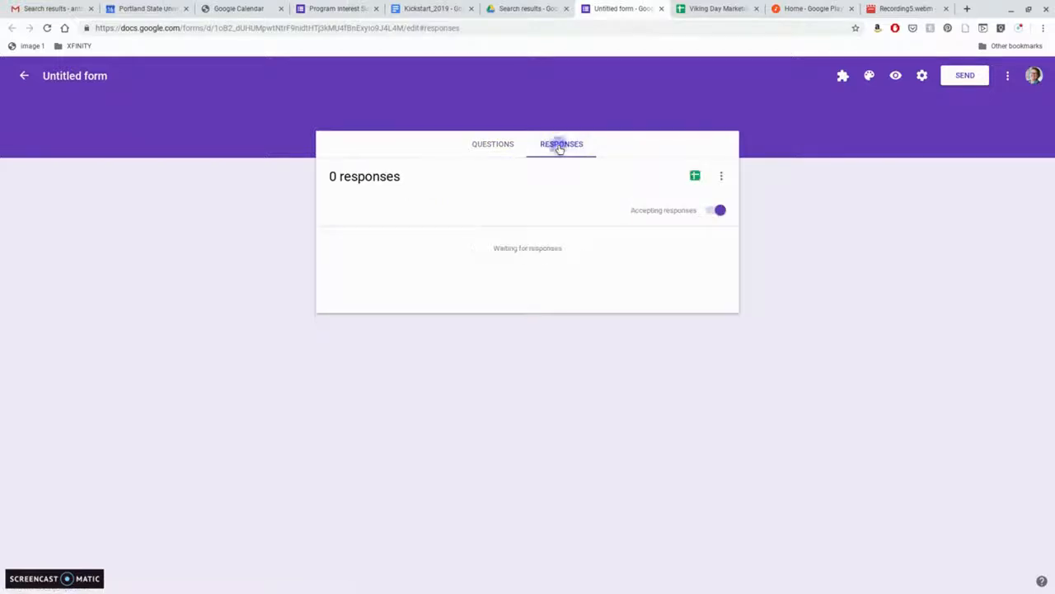
left_click(843, 77)
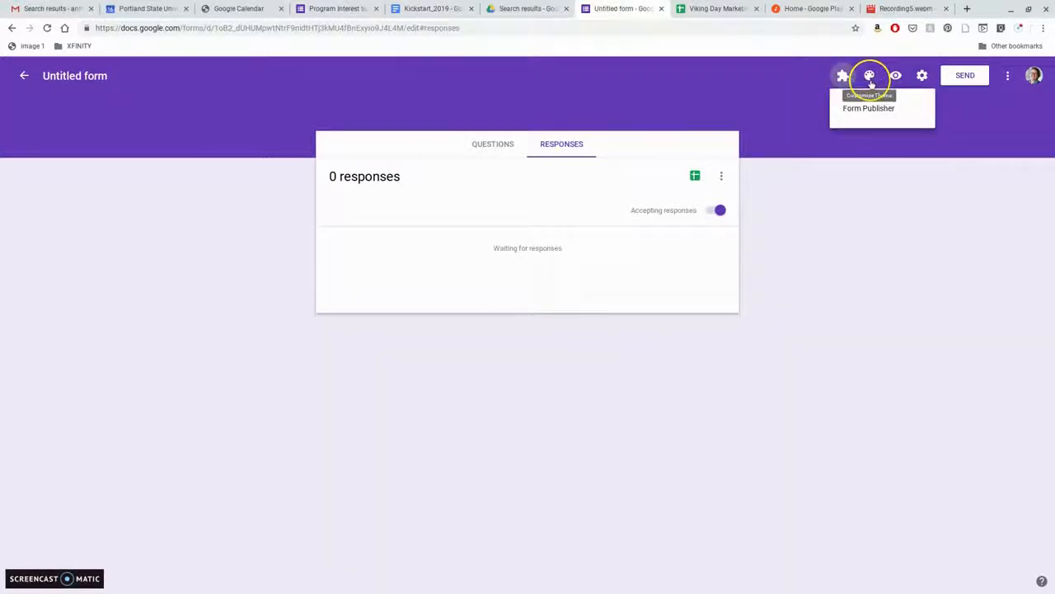
left_click(870, 80)
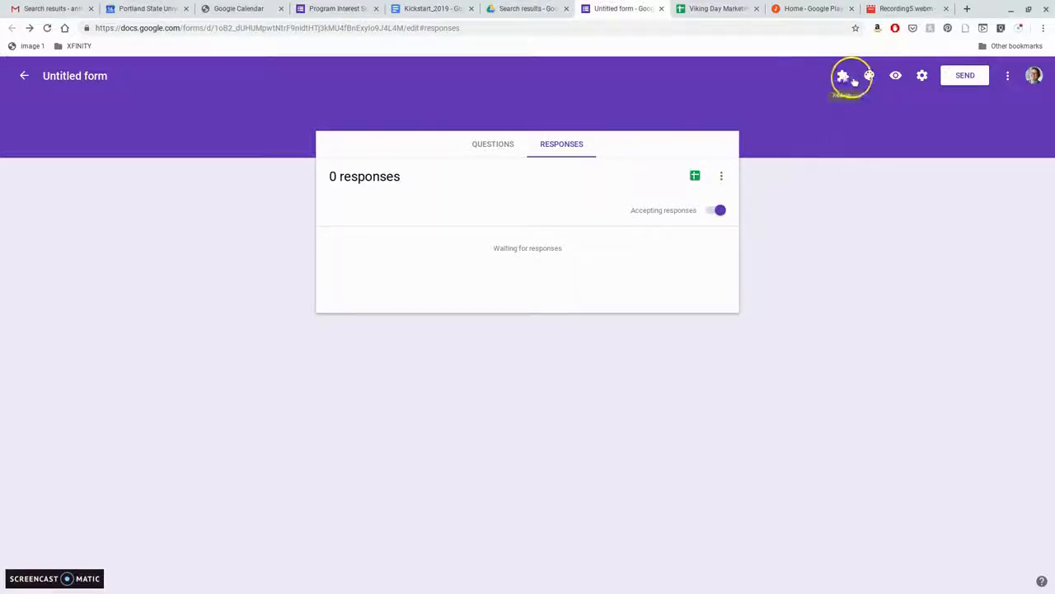
left_click(870, 79)
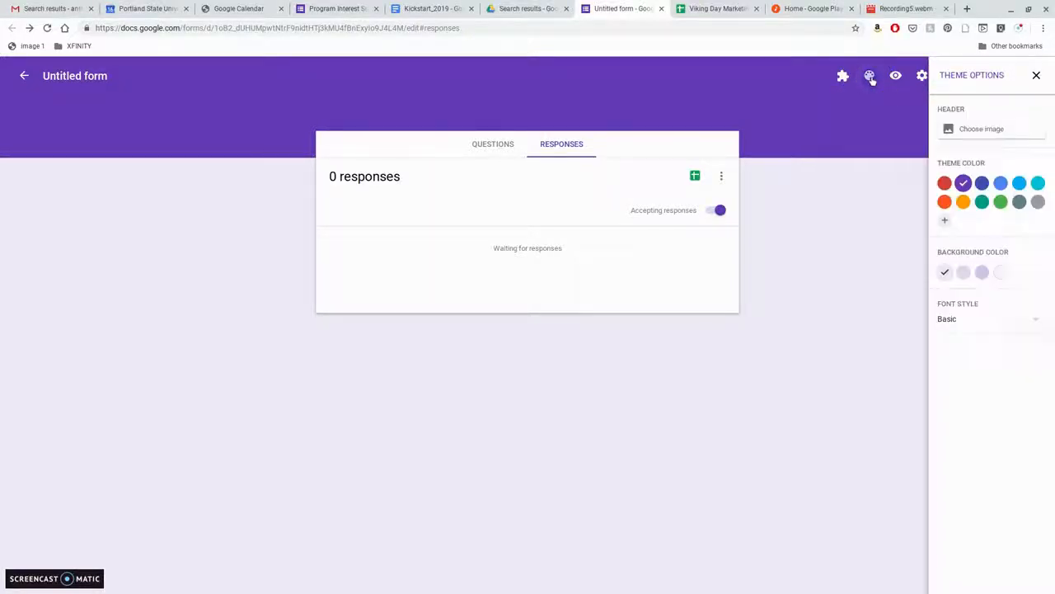
Step: Preview the untitled form, return to the editor and close the theme options
left_click(896, 80)
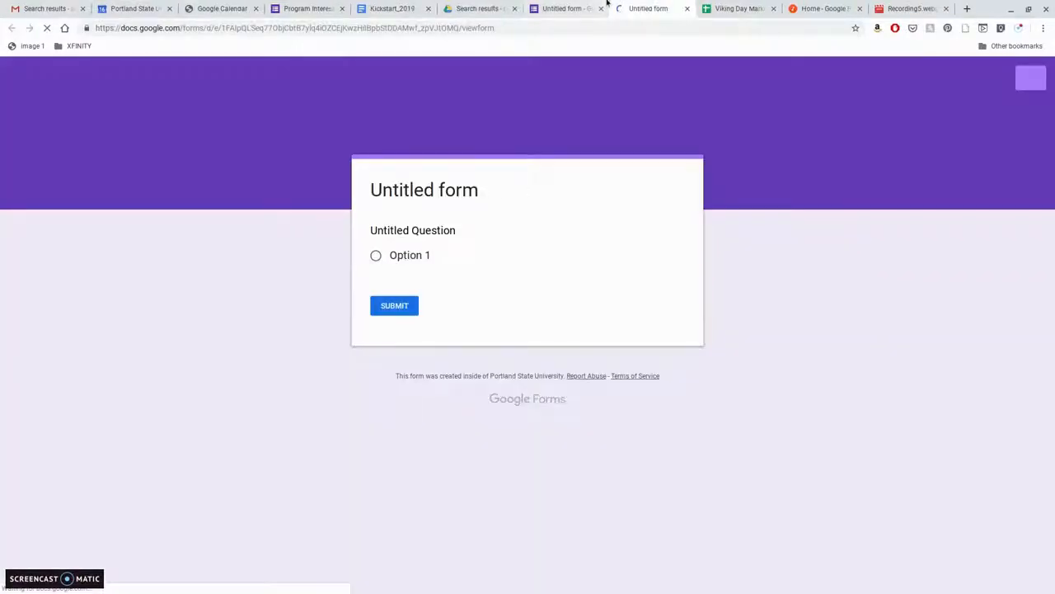
left_click(686, 8)
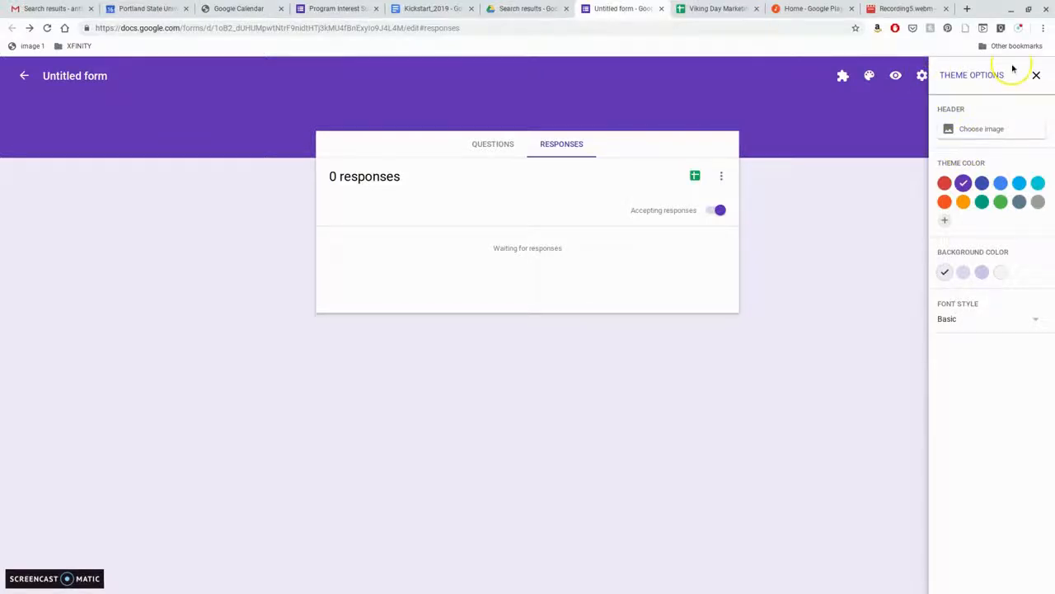
left_click(1035, 76)
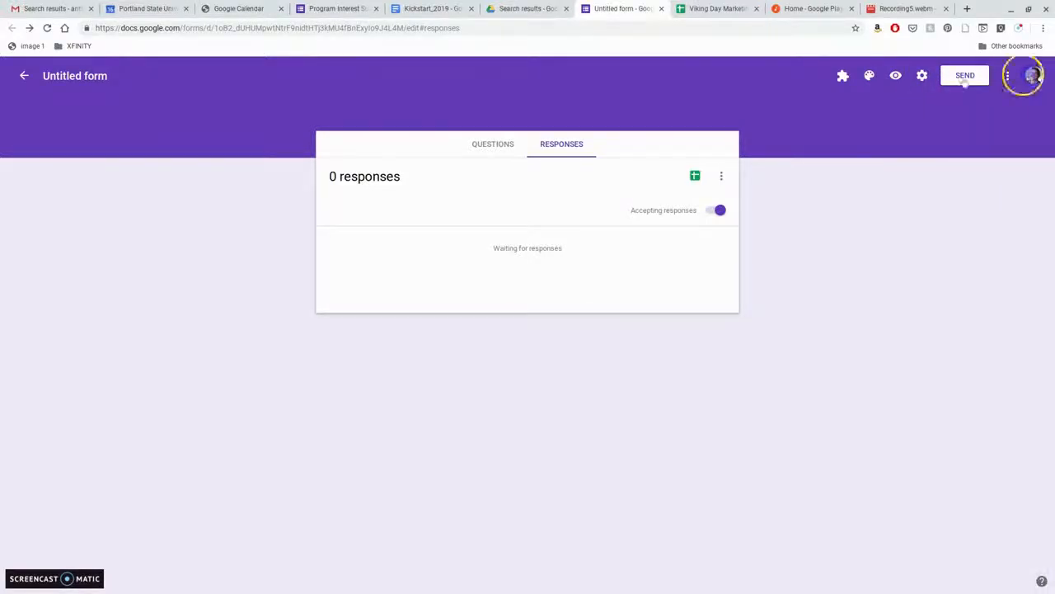
Step: Review the form's General, Presentation and Quizzes settings, and leave them without saving
left_click(923, 76)
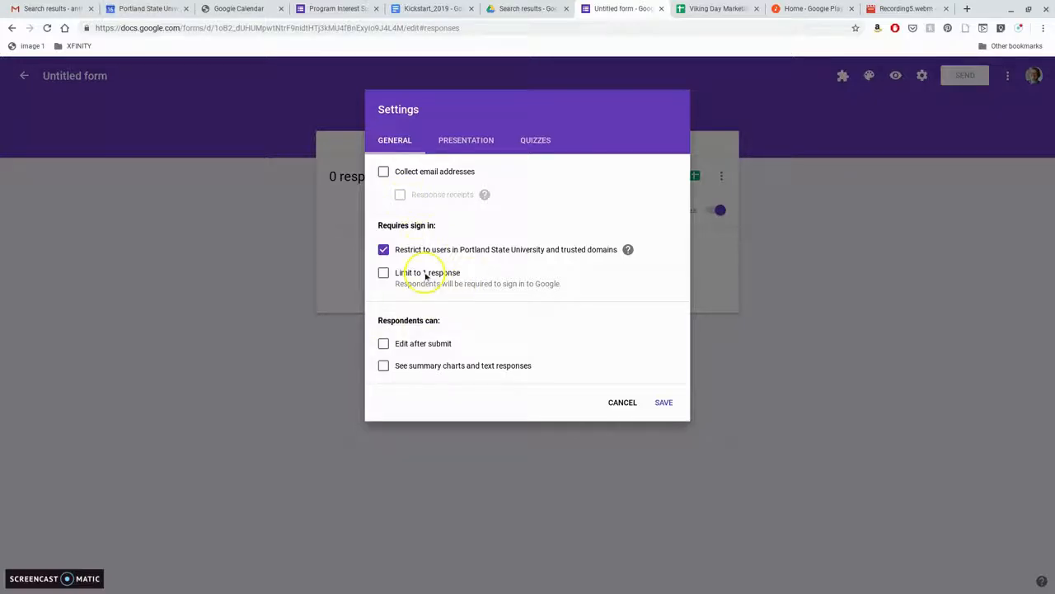
left_click(483, 143)
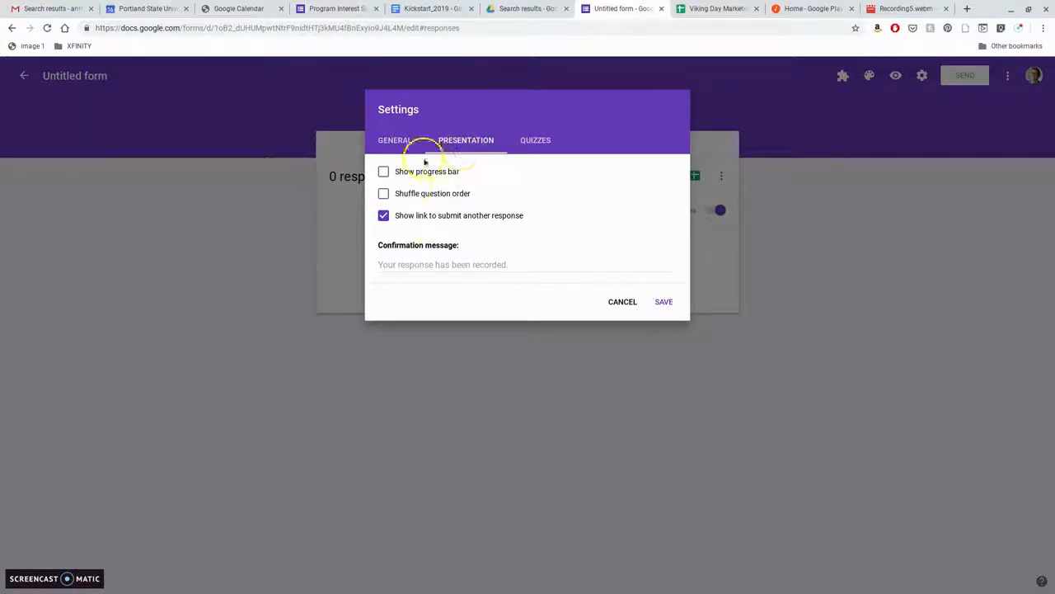
left_click(536, 142)
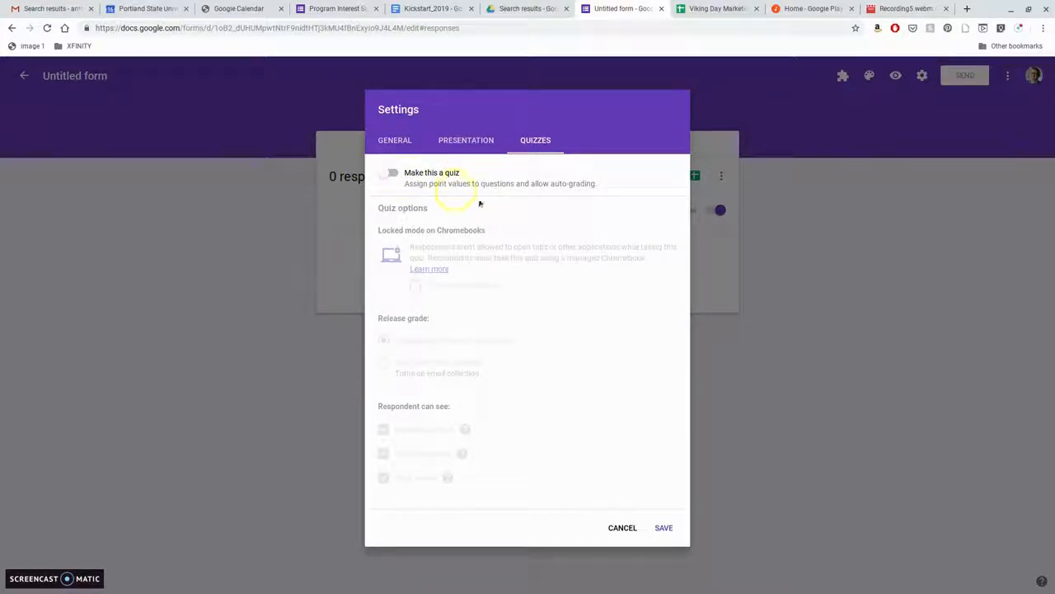
left_click(623, 528)
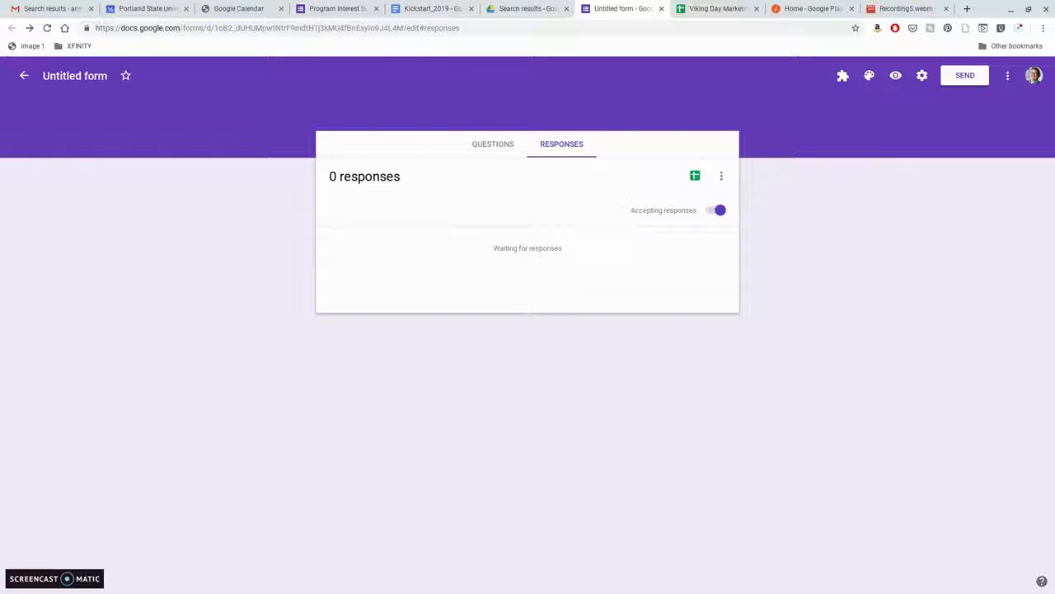
Step: Try adding a colleague as a collaborator on the form, check the editing permission, and cancel the invitation
left_click(1008, 76)
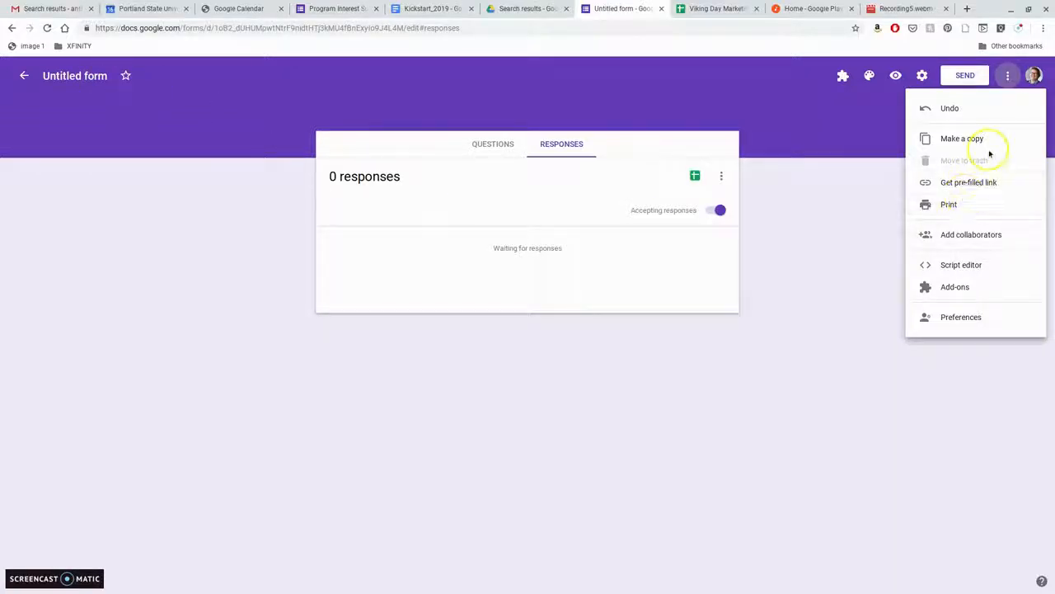
left_click(964, 235)
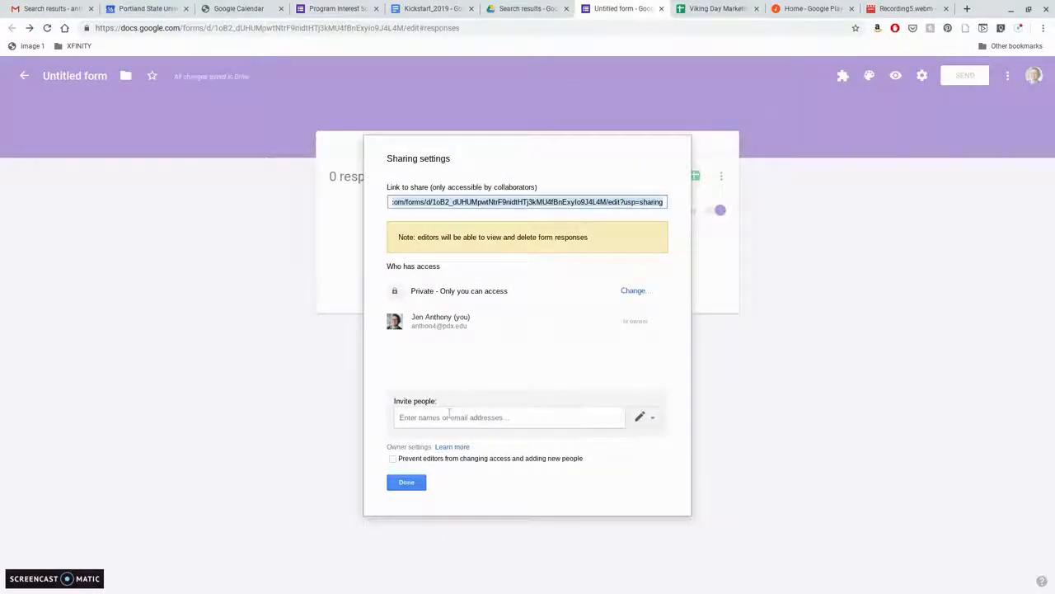
left_click(449, 415)
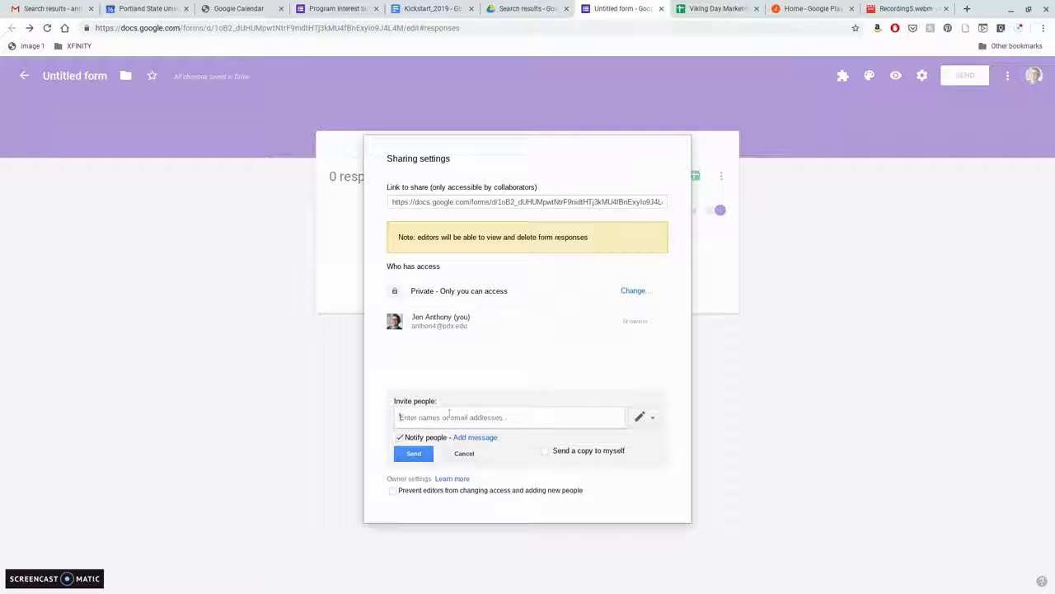
type("SHim")
type("oma")
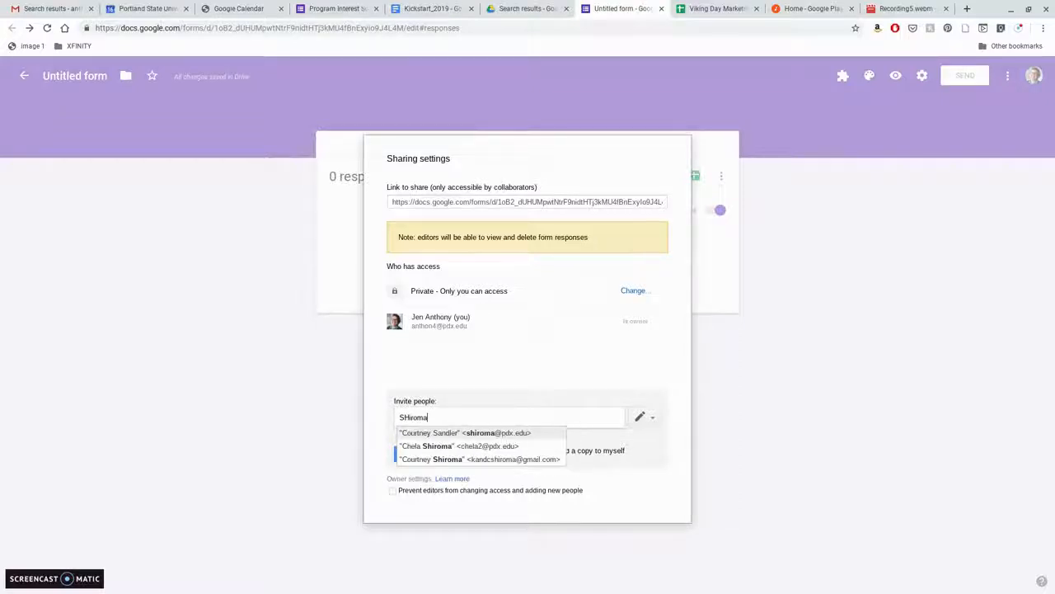
left_click(472, 433)
left_click(642, 418)
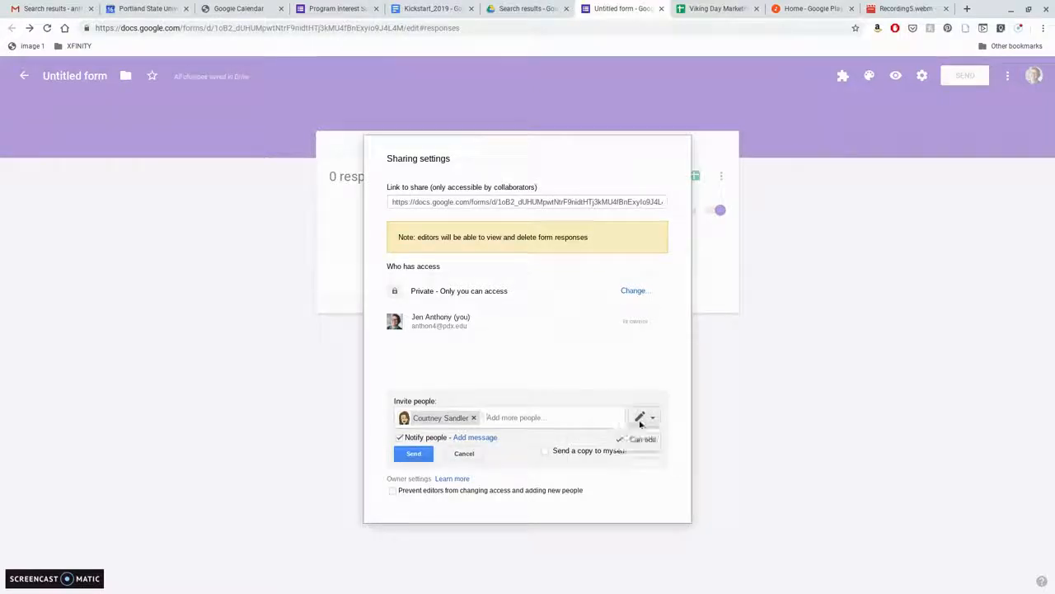
left_click(500, 365)
left_click(610, 166)
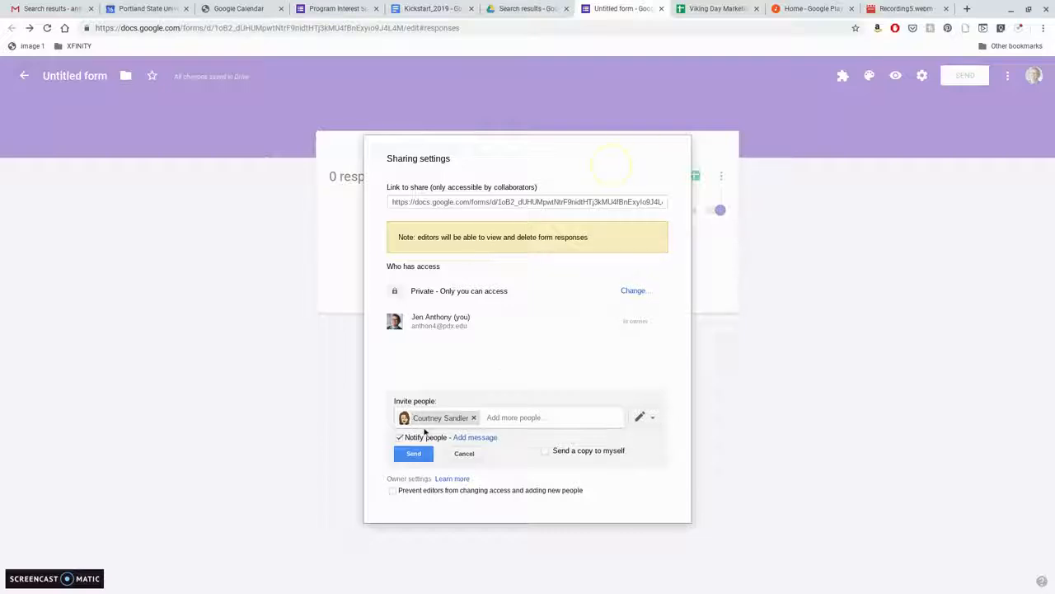
left_click(465, 454)
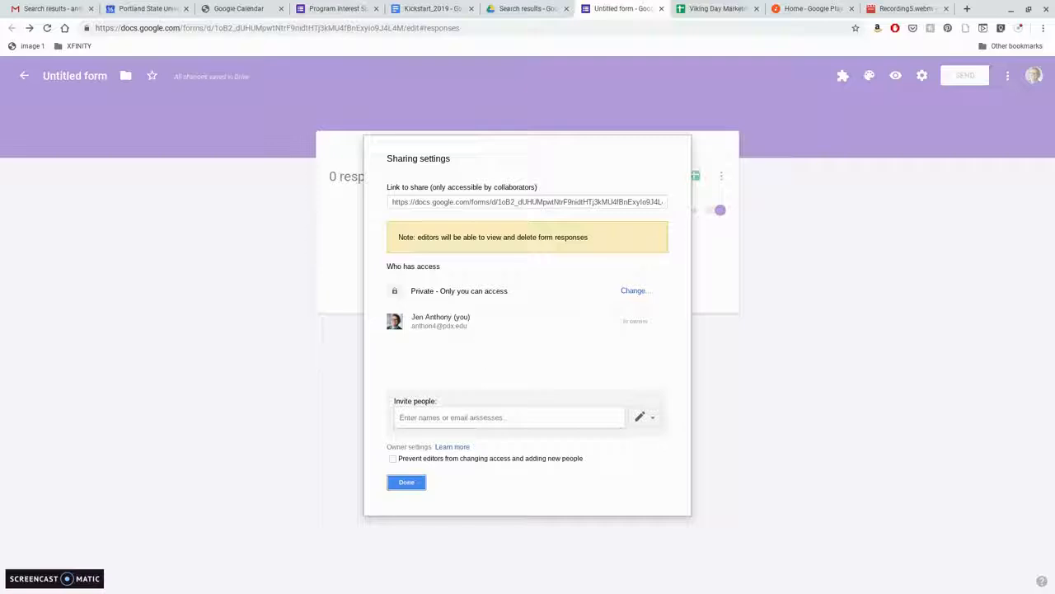
left_click(407, 483)
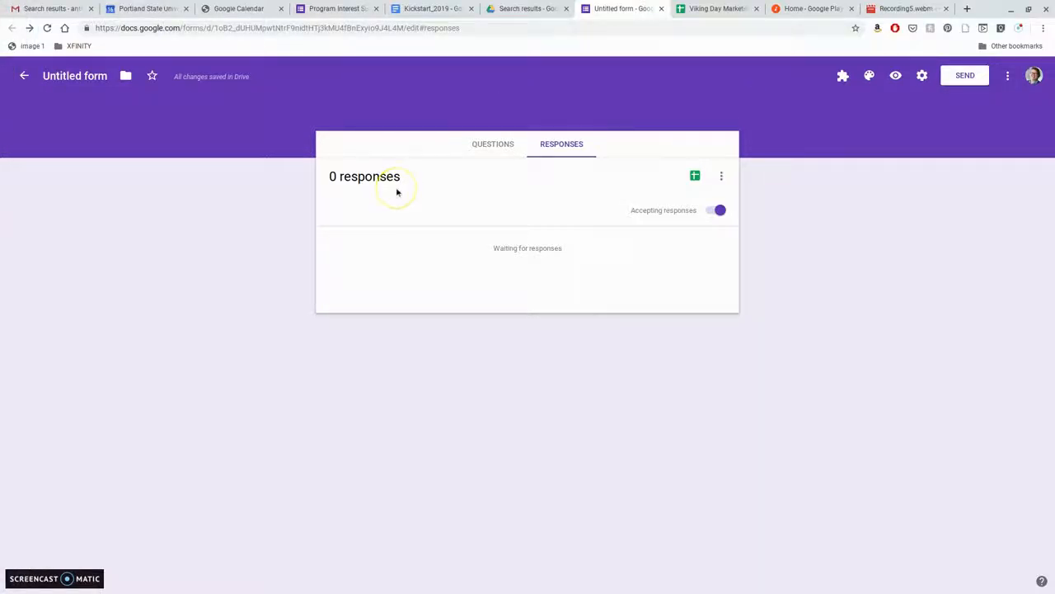
Step: Try the options for sending the form by email with the form included in the message, and cancel the sending
mouse_move(1, 300)
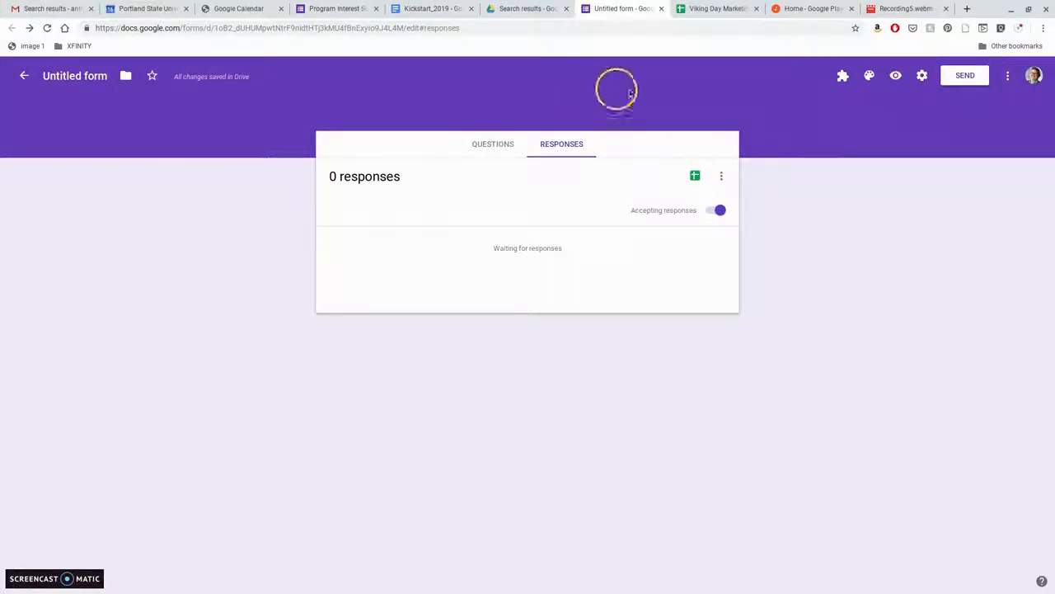
left_click(964, 79)
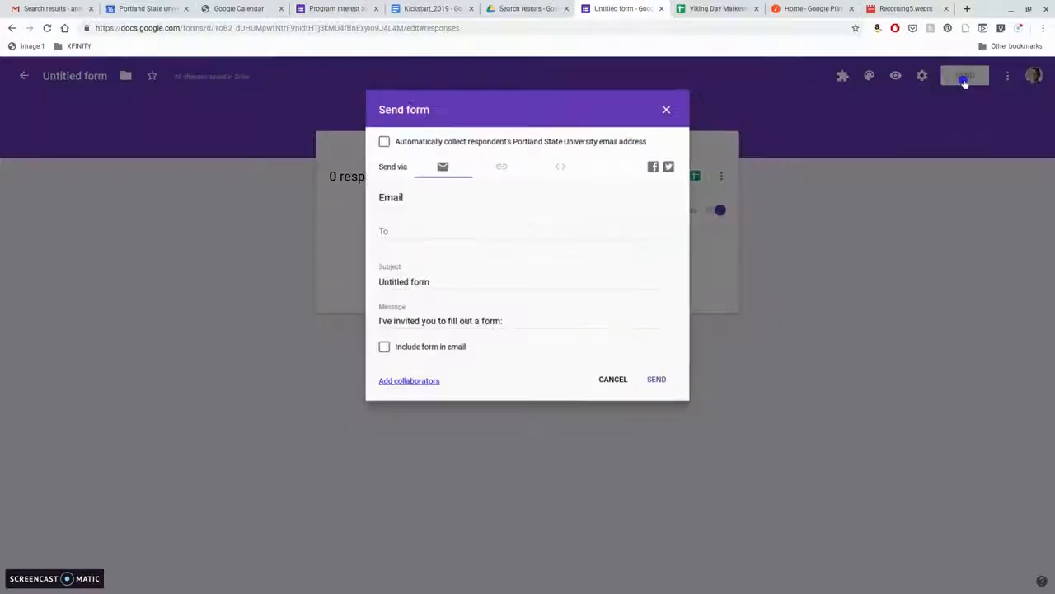
left_click(404, 233)
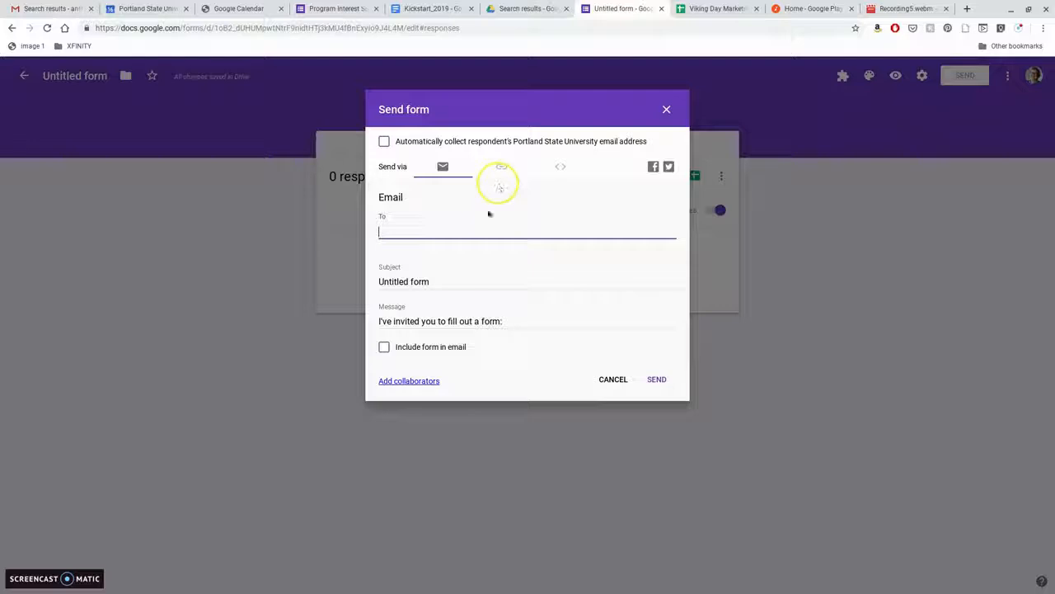
left_click(385, 347)
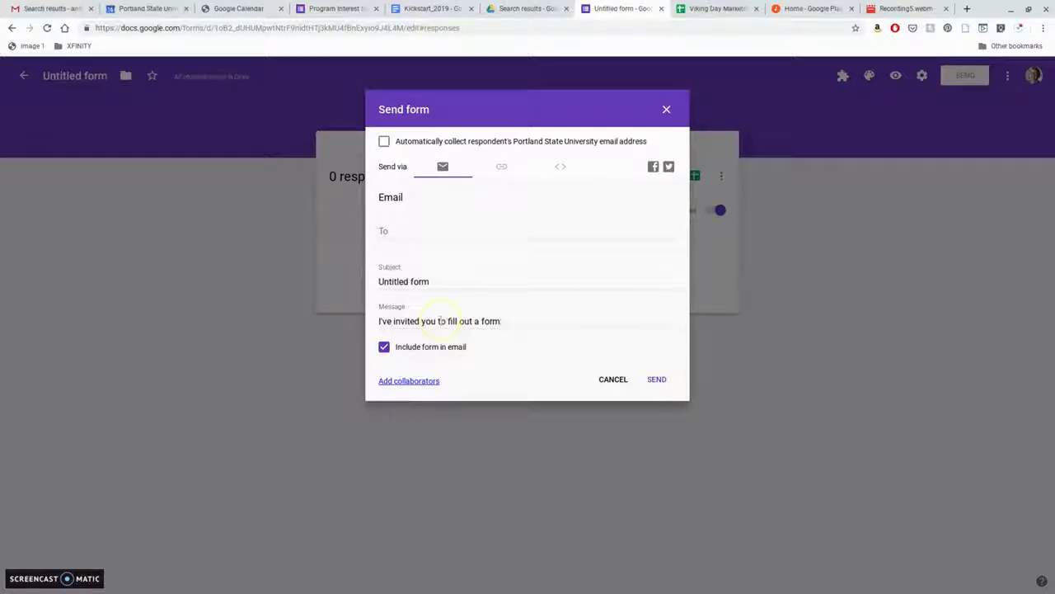
left_click(610, 379)
mouse_move(2, 362)
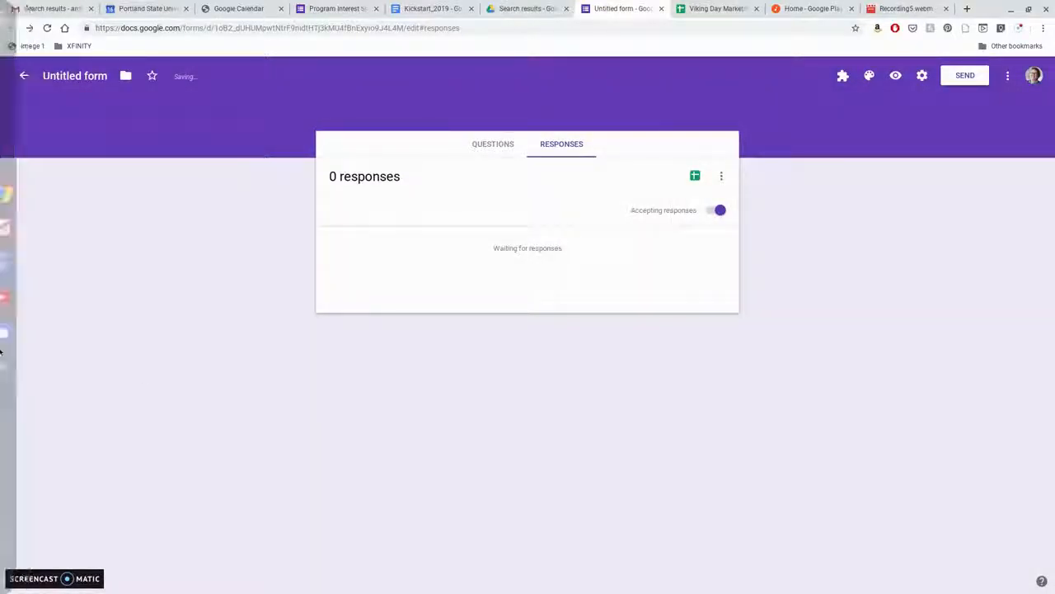